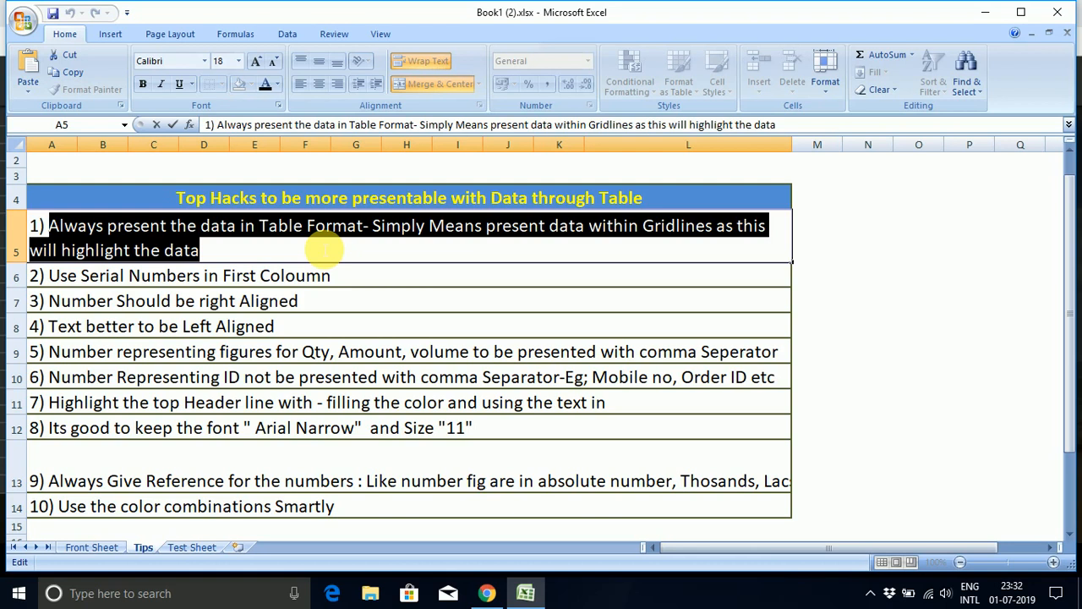
Go through the listed tips one by one, from the table-format tip in row 5 to the comma separator tip in row 9.
key(Return)
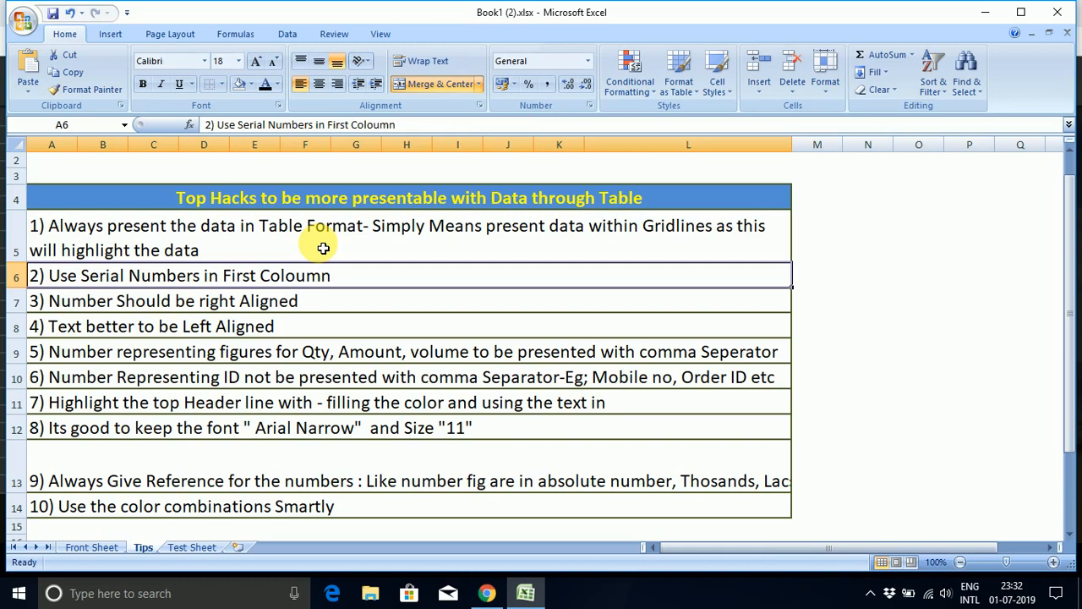
key(Down)
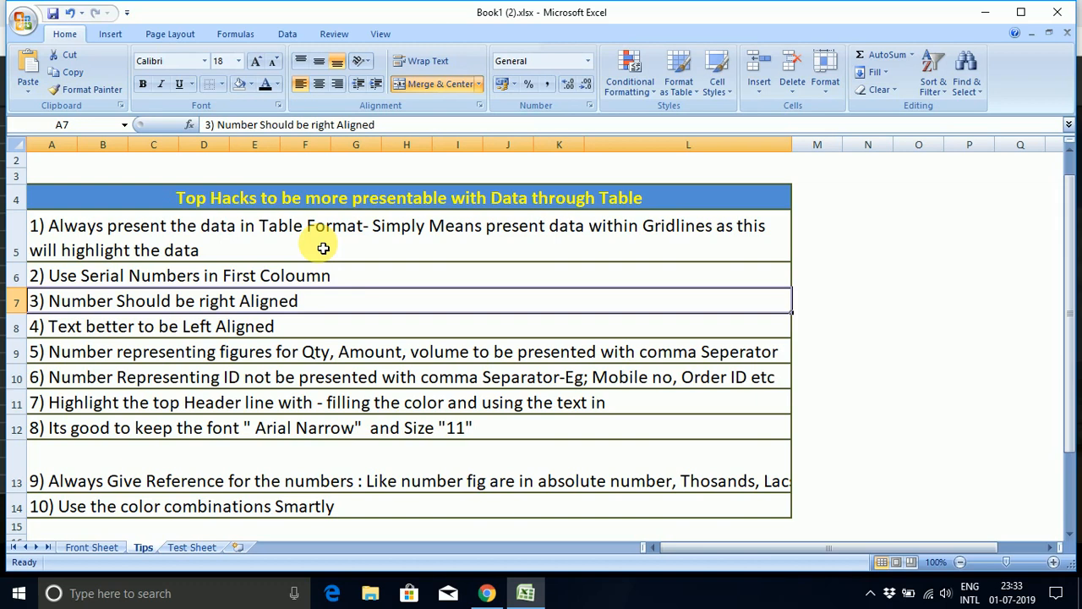
key(Down)
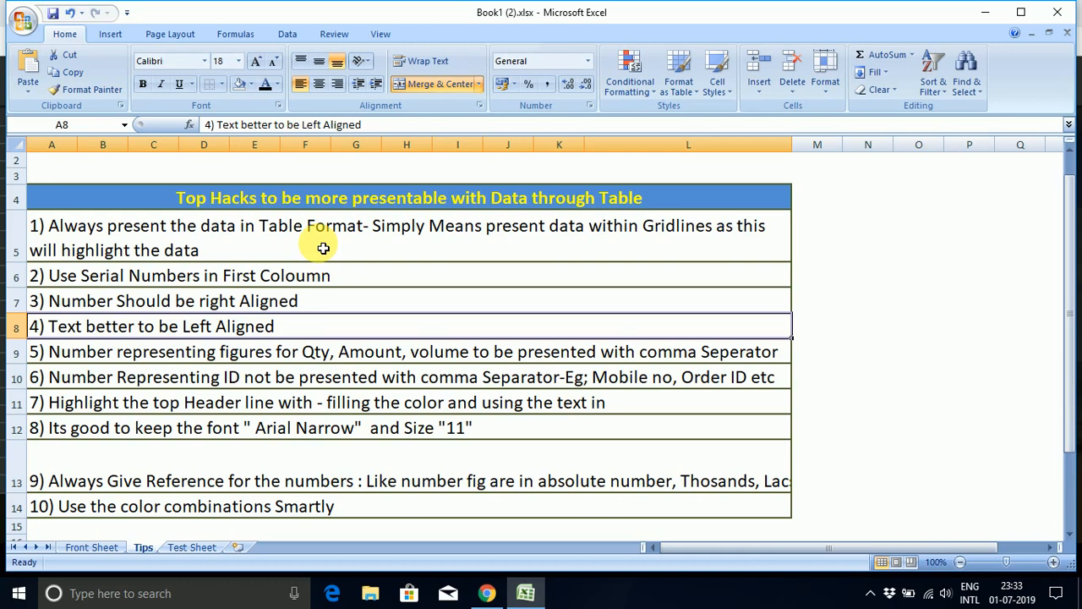
key(Down)
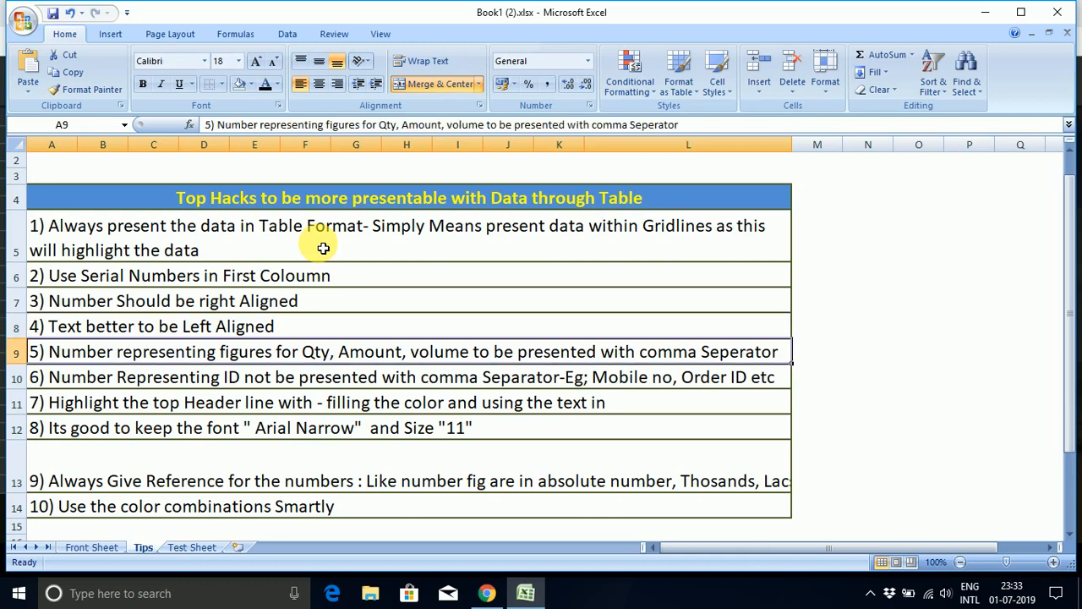
key(shift+Down)
key(Up)
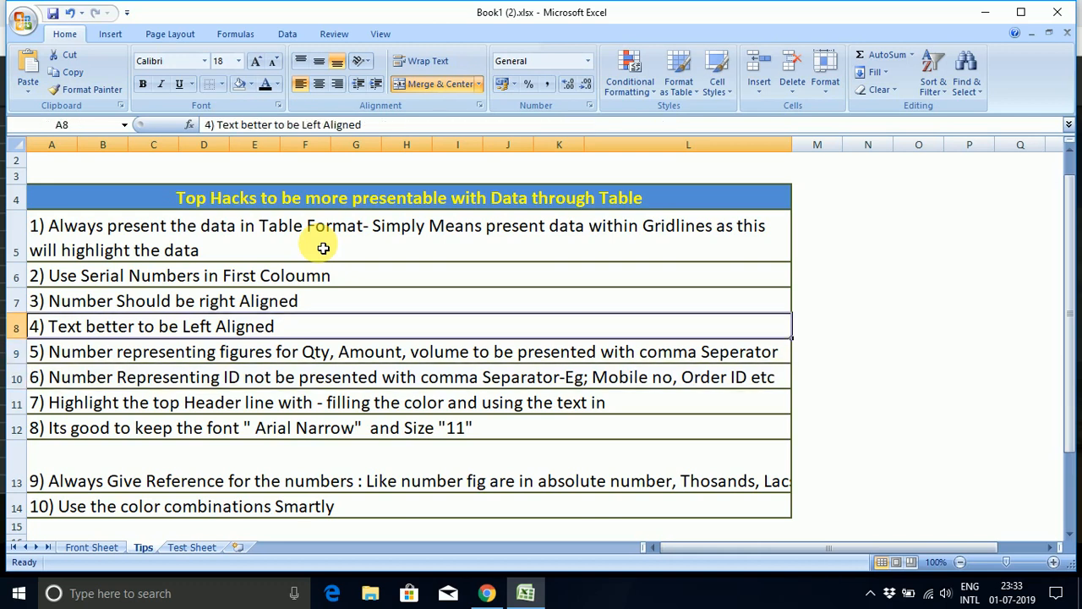
key(Down)
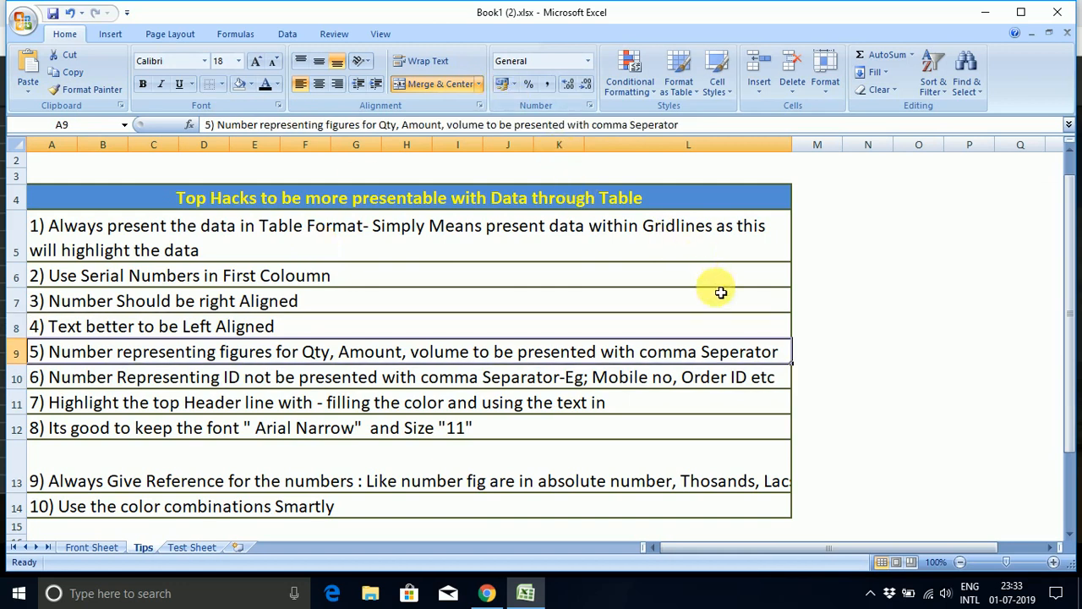
Highlight the full text of the comma separator tip in A9 for reading, leaving its wording as it is.
double_click(788, 353)
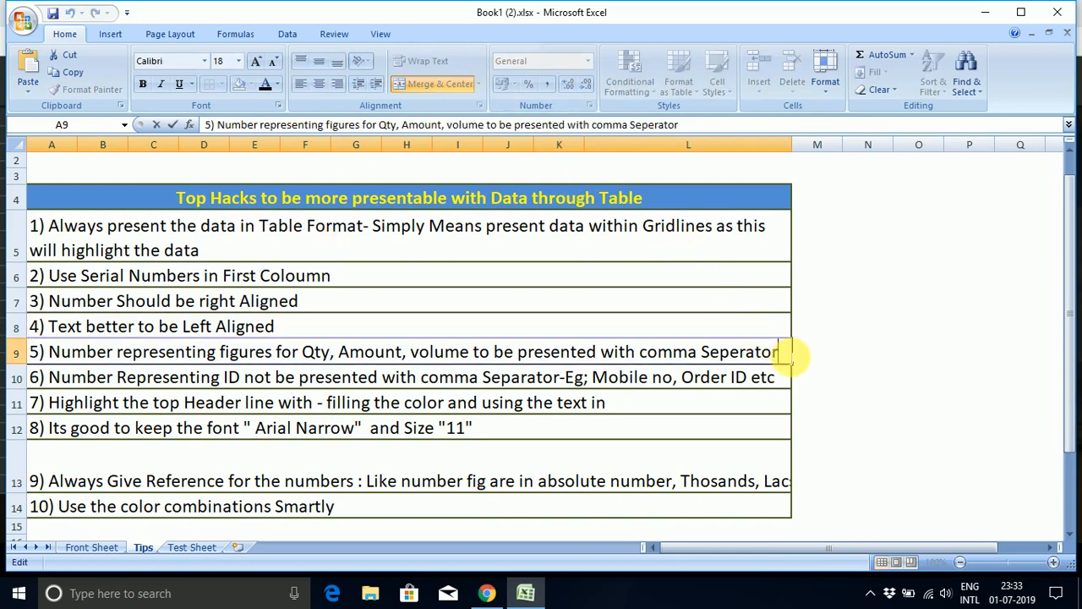
key(shift+Left)
key(shift+Left)
key(shift+Left)
key(shift+Left)
key(shift+Left)
key(shift+Left)
key(shift+Left)
key(shift+Left)
key(shift+Left)
key(shift+Left)
key(shift+Left)
key(shift+Left)
key(shift+Left)
key(shift+Left)
key(shift+Left)
key(shift+Left)
key(shift+Left)
key(shift+Left)
key(shift+Left)
key(shift+Left)
key(shift+Left)
key(shift+Left)
key(shift+Left)
key(shift+Left)
key(shift+Left)
key(shift+Left)
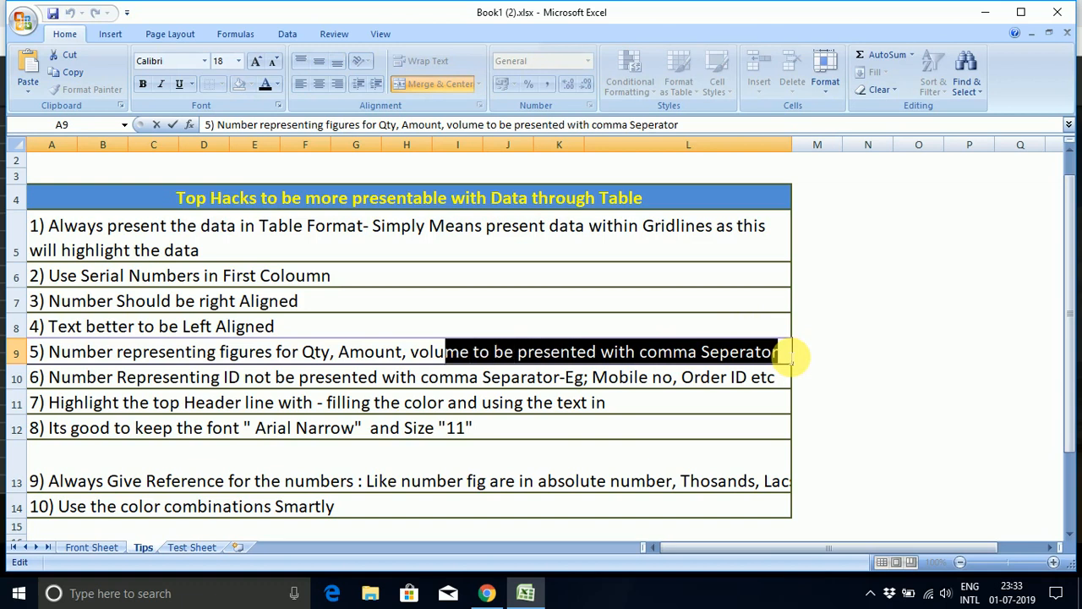
key(shift+Left)
key(shift+Left)
key(shift+Left)
key(shift+Left)
key(shift+Left)
key(shift+Left)
key(shift+Left)
key(shift+Left)
key(shift+Left)
key(shift+Left)
key(shift+Left)
key(shift+Left)
key(shift+Left)
key(shift+Left)
key(shift+Left)
key(shift+Left)
key(shift+Left)
key(shift+Left)
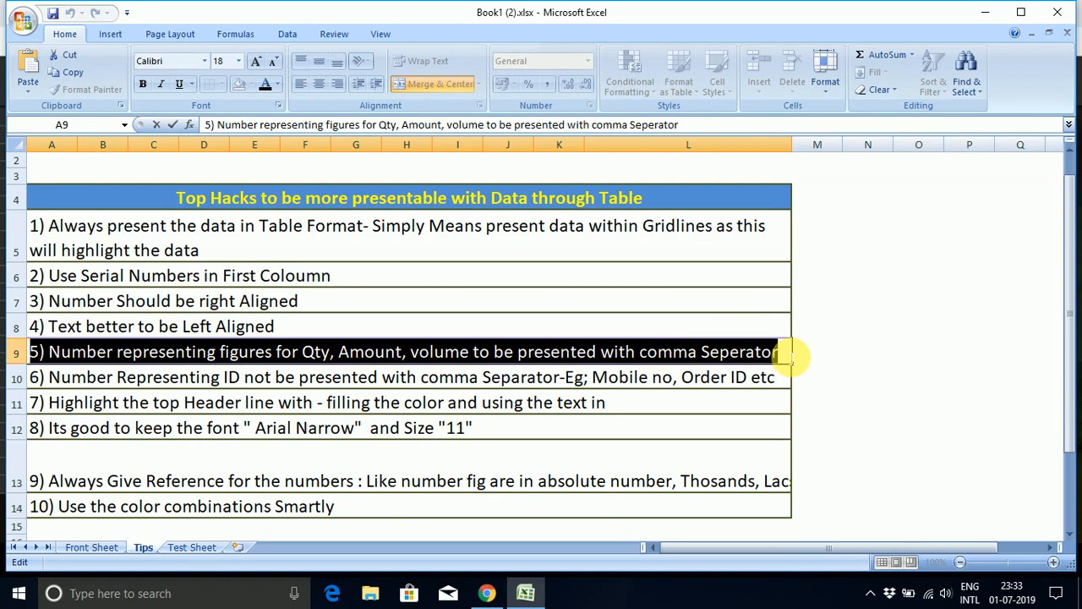
key(Right)
key(Right)
key(Right)
key(Right)
key(Return)
key(Up)
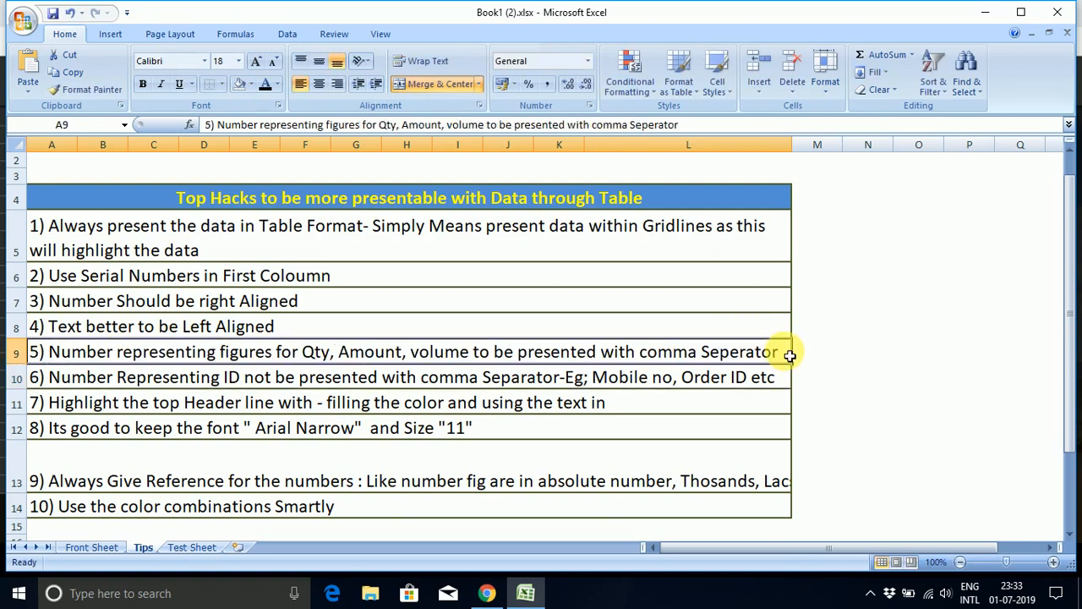
Enter 100000 in N9 beside the comma separator tip and apply the comma number style.
key(Right)
key(Right)
text(1000)
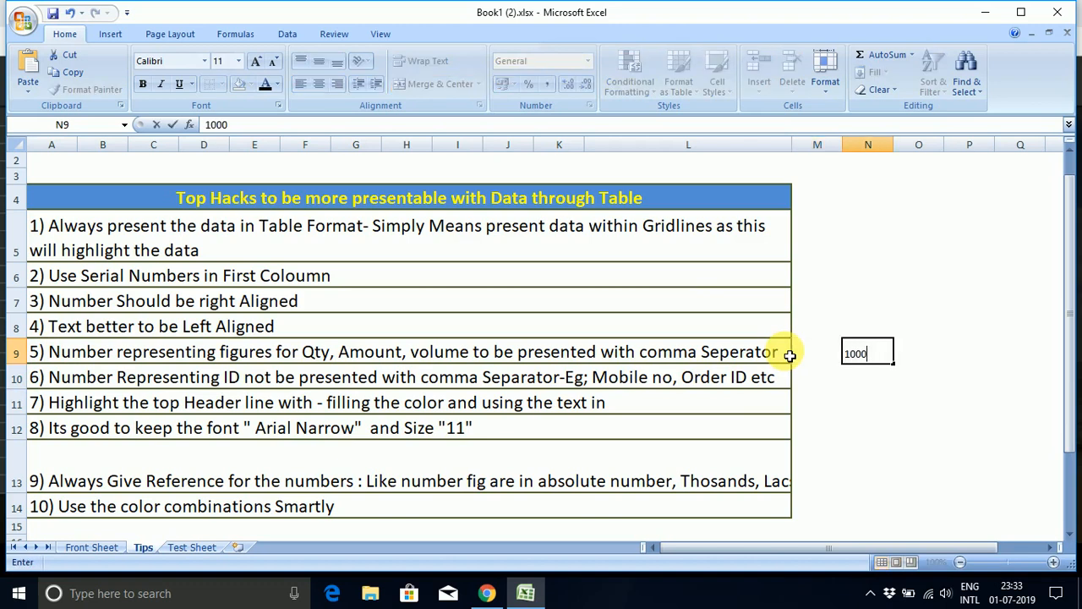
text(00)
key(Return)
key(Up)
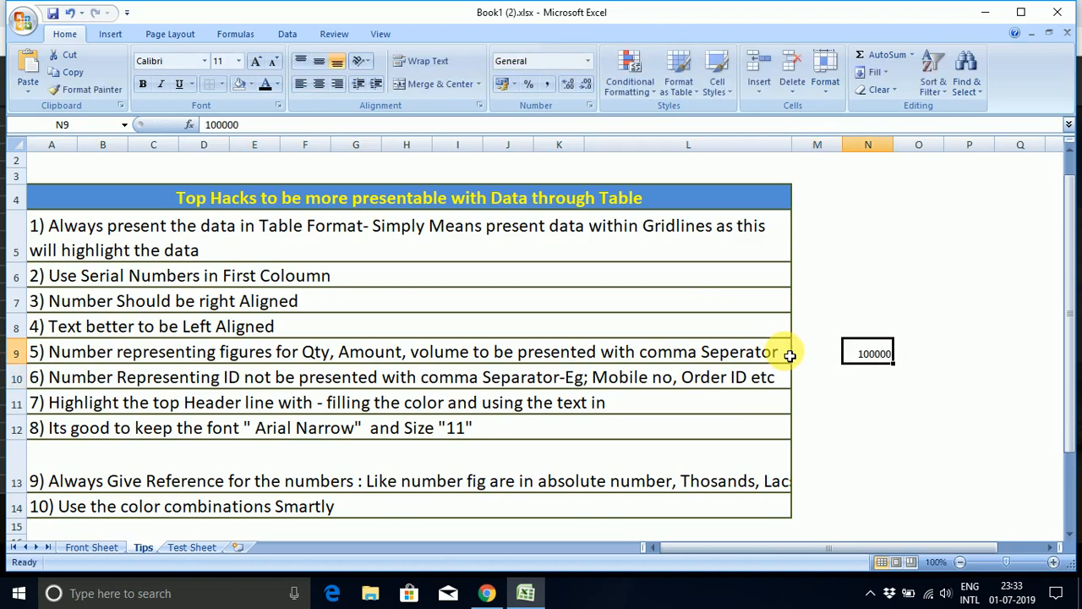
click(547, 85)
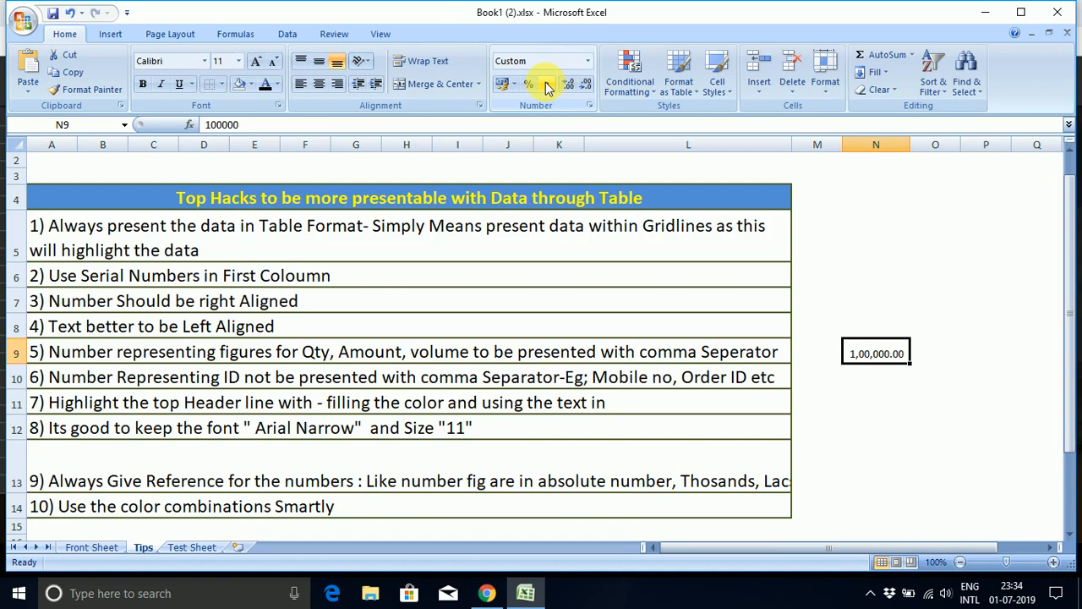
Enter a sample eight-digit ID number of all nines in N10, apply the comma style and remove its two decimals.
key(Down)
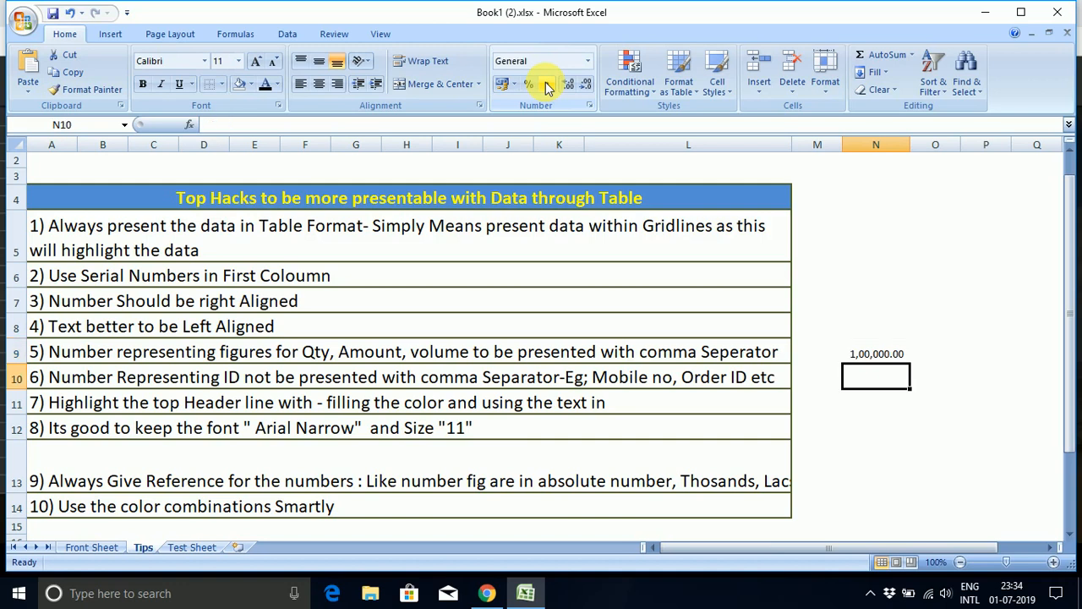
key(Left)
key(Left)
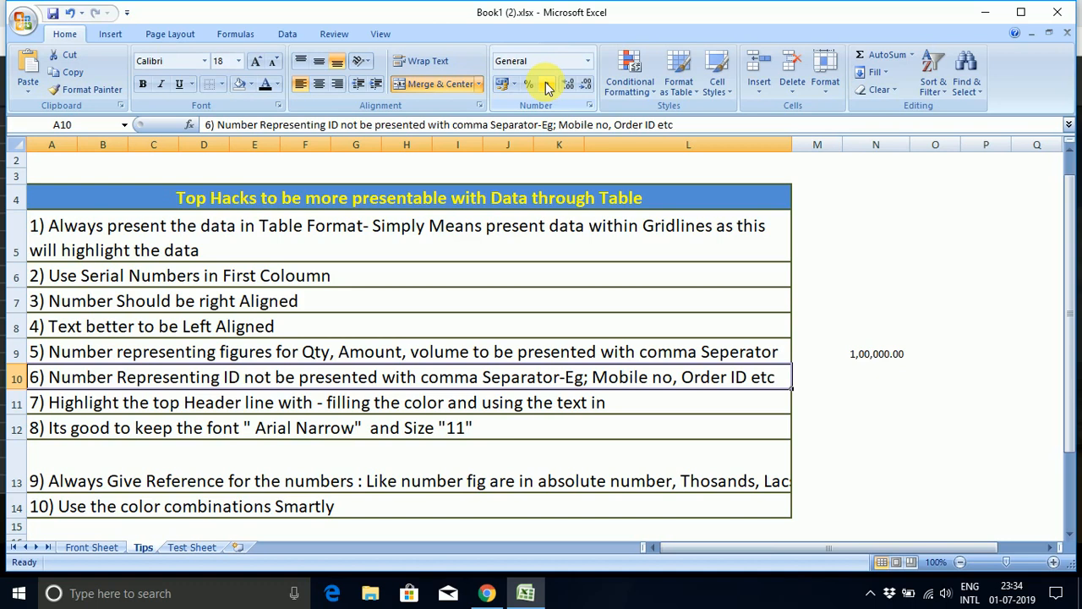
key(Right)
key(Right)
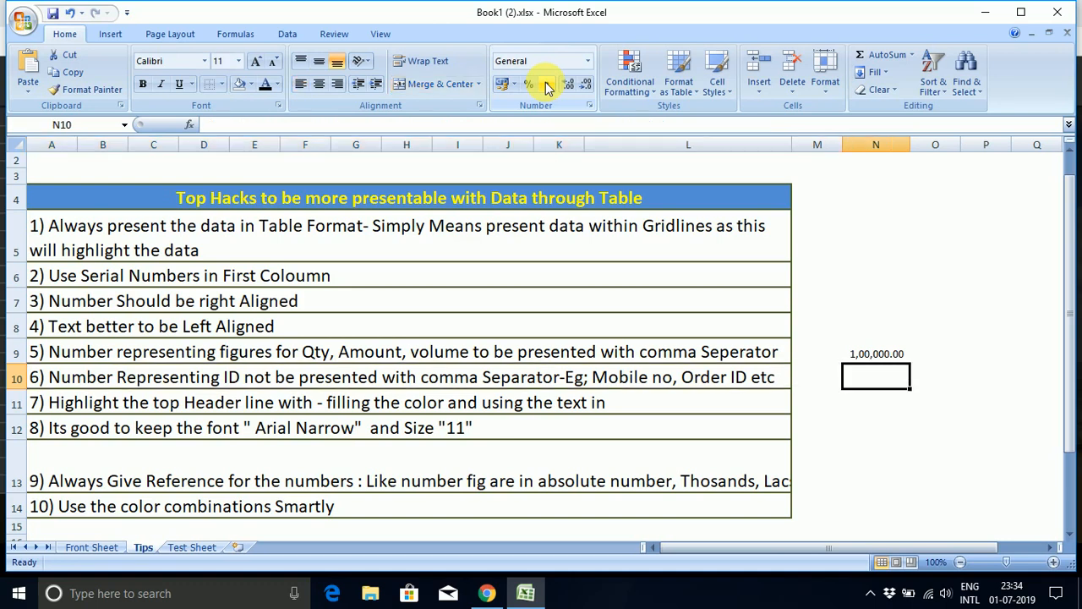
text(99999999)
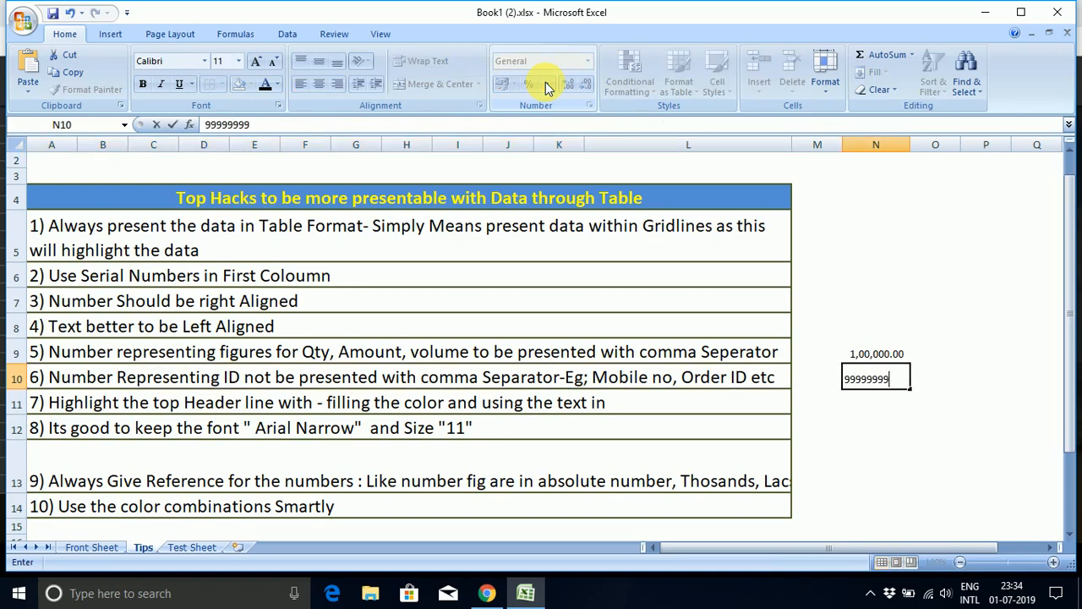
key(Return)
key(Up)
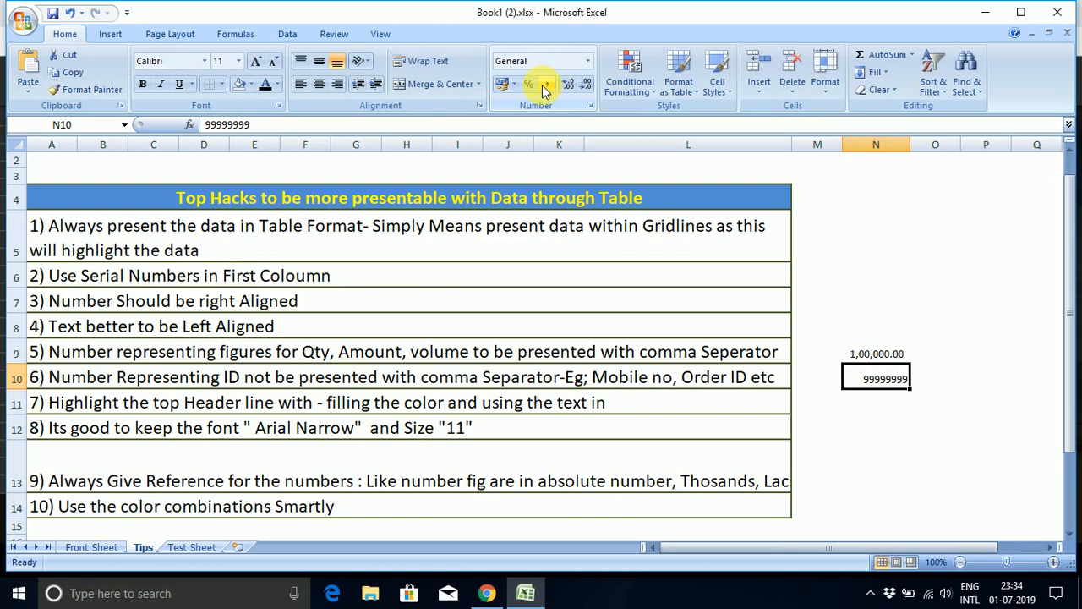
key(Down)
key(Up)
click(545, 90)
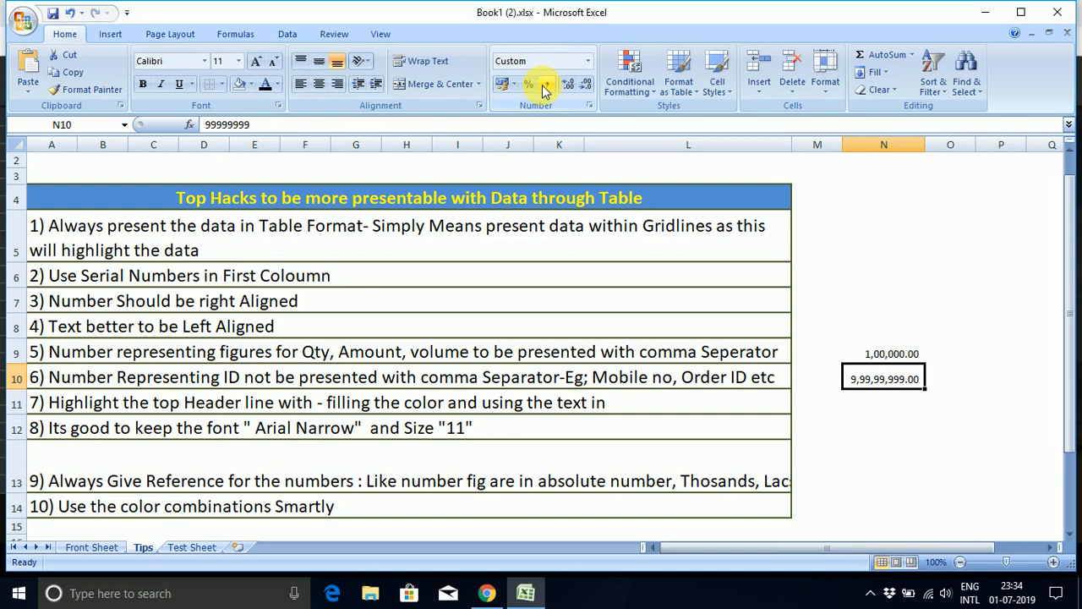
double_click(586, 86)
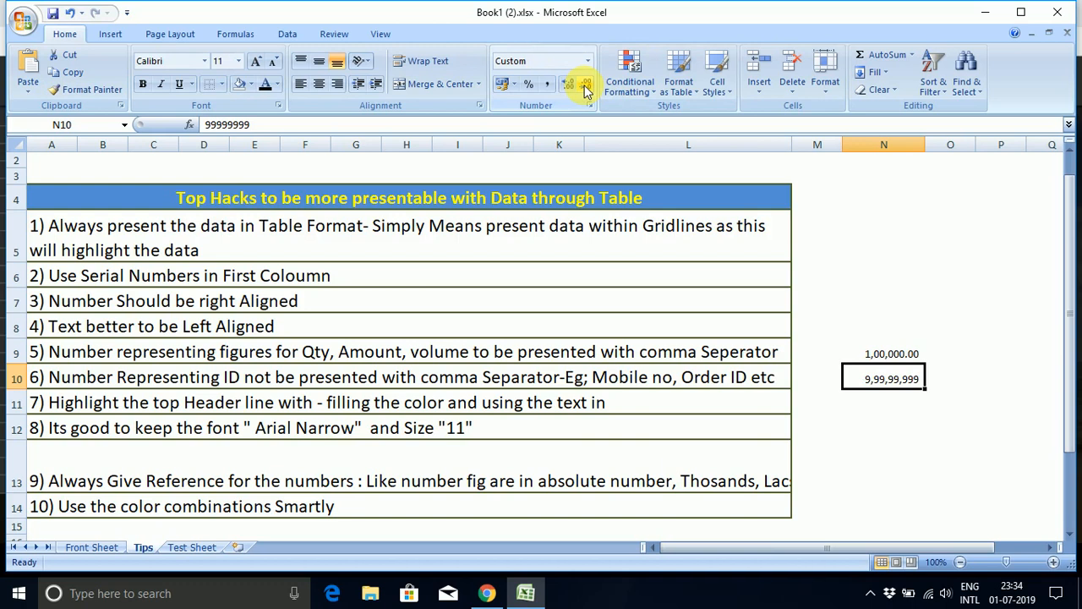
Delete the two sample numbers in N9:N10.
key(shift+Up)
key(Delete)
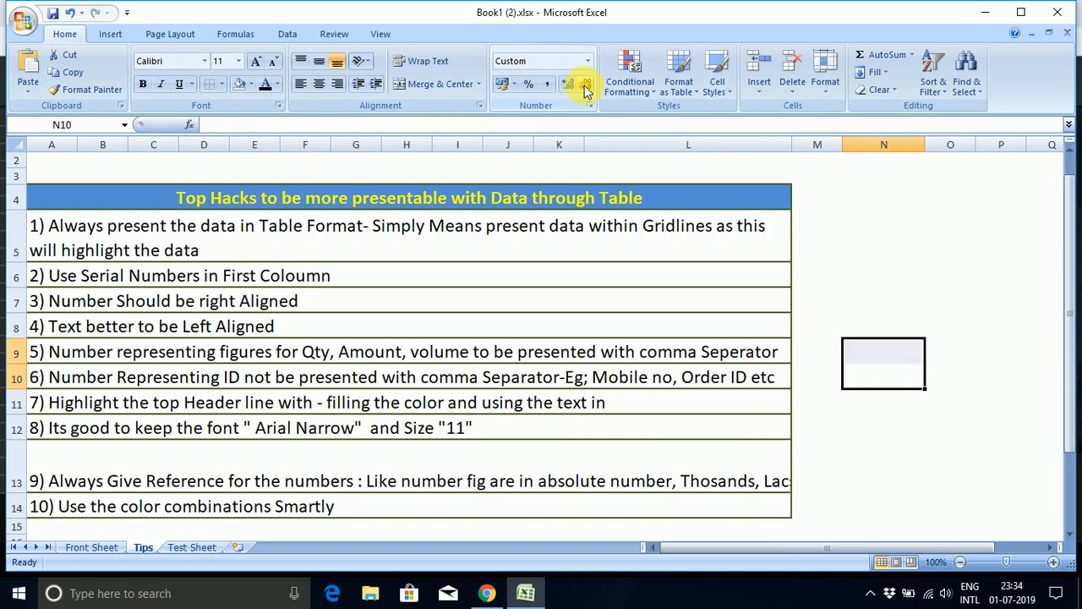
key(Left)
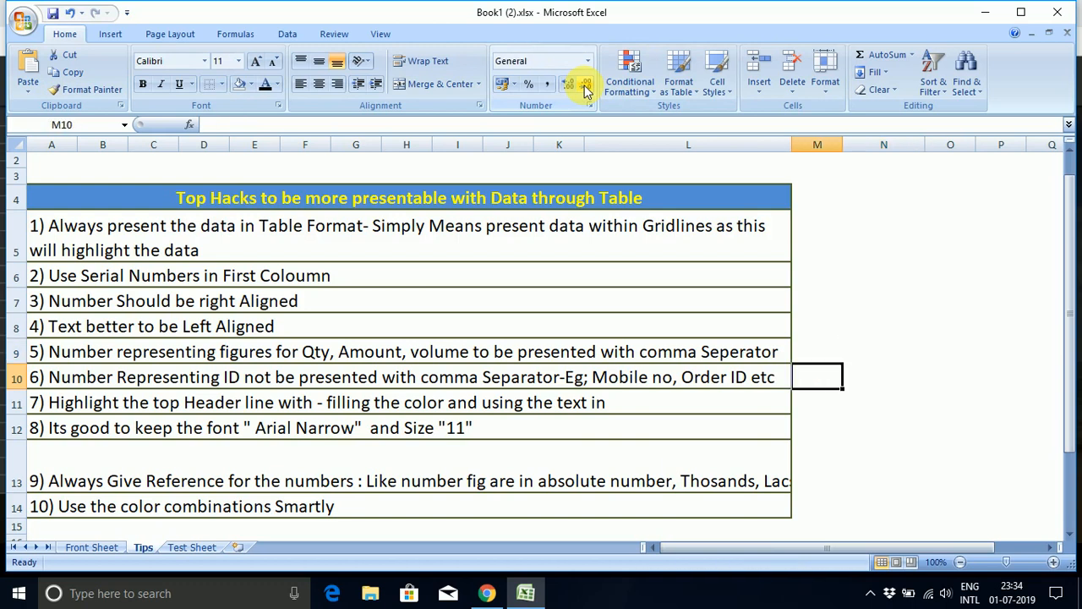
Go through the remaining tips in rows 11 to 14, on header highlighting, font, number references and color combinations.
key(Home)
key(Down)
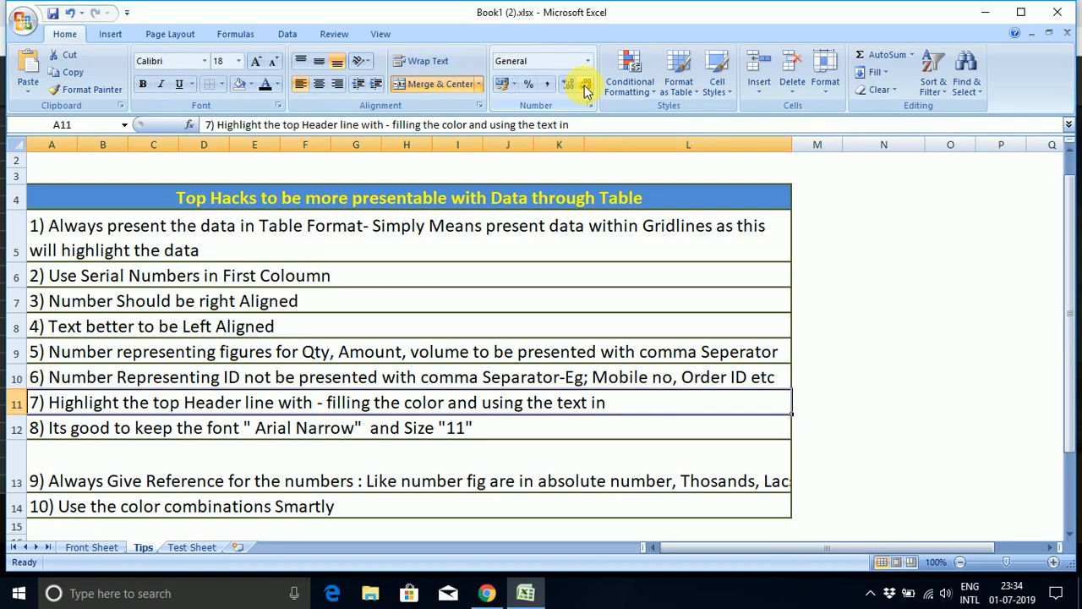
key(Down)
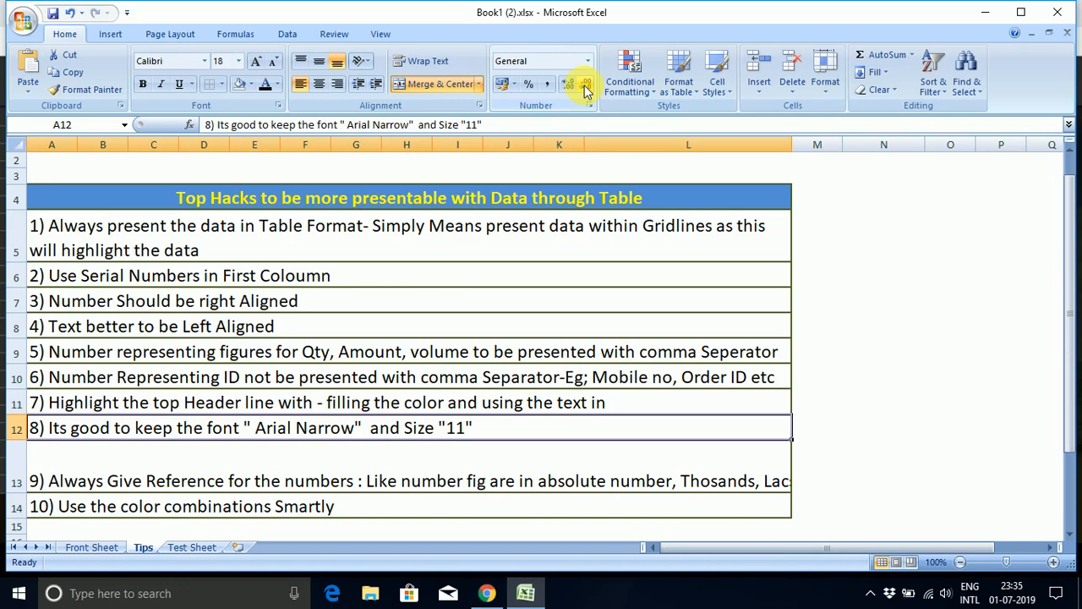
key(Down)
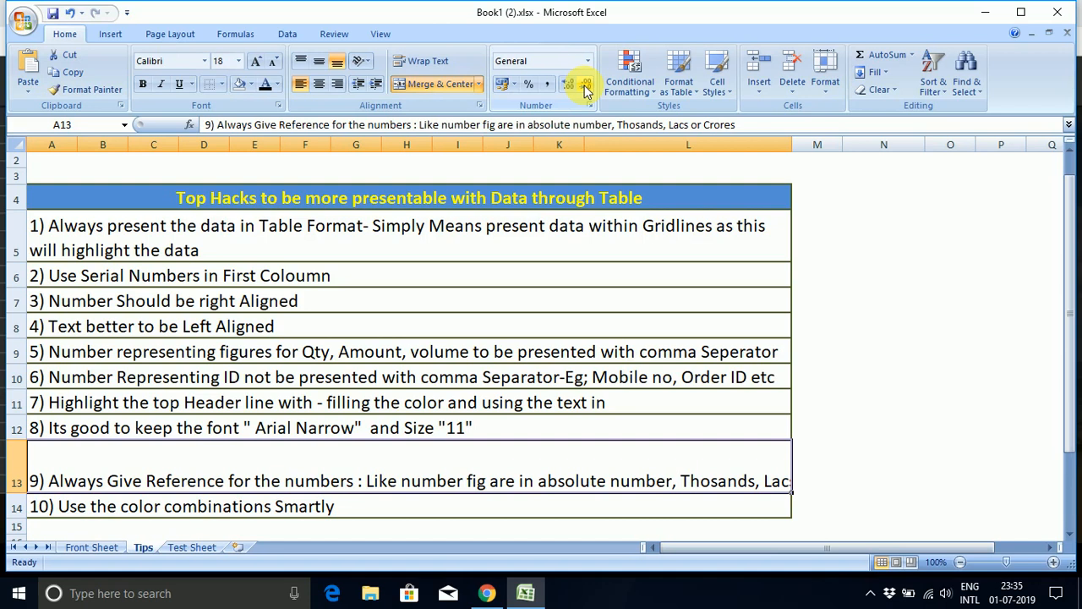
key(Down)
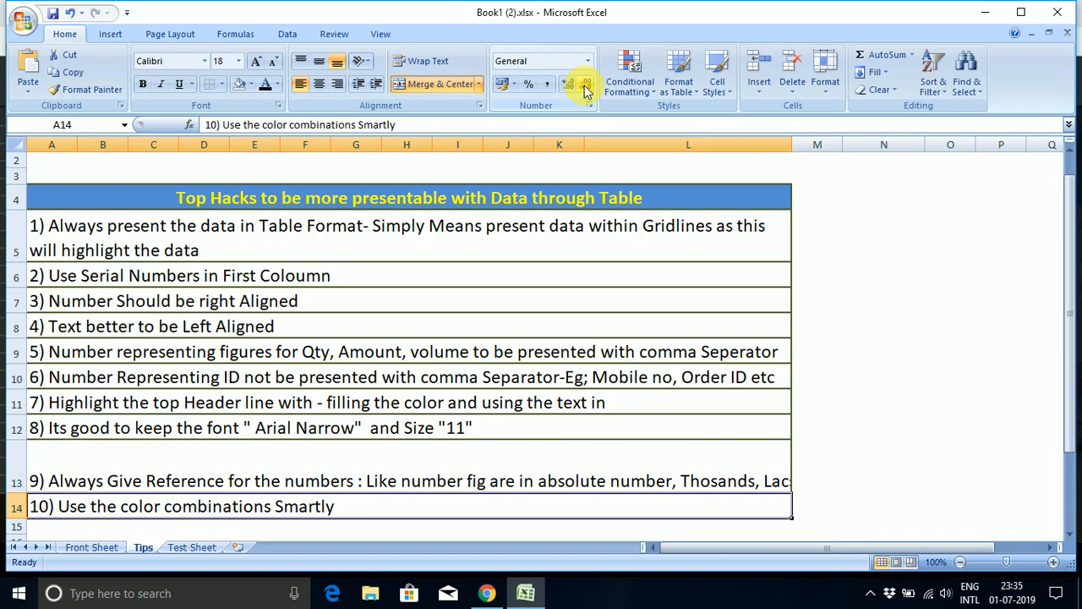
Try a light blue font color on the Top Hacks heading in row 4.
key(Up)
key(Up)
key(Up)
key(Up)
key(Up)
key(Up)
key(Up)
key(Up)
key(Up)
key(Up)
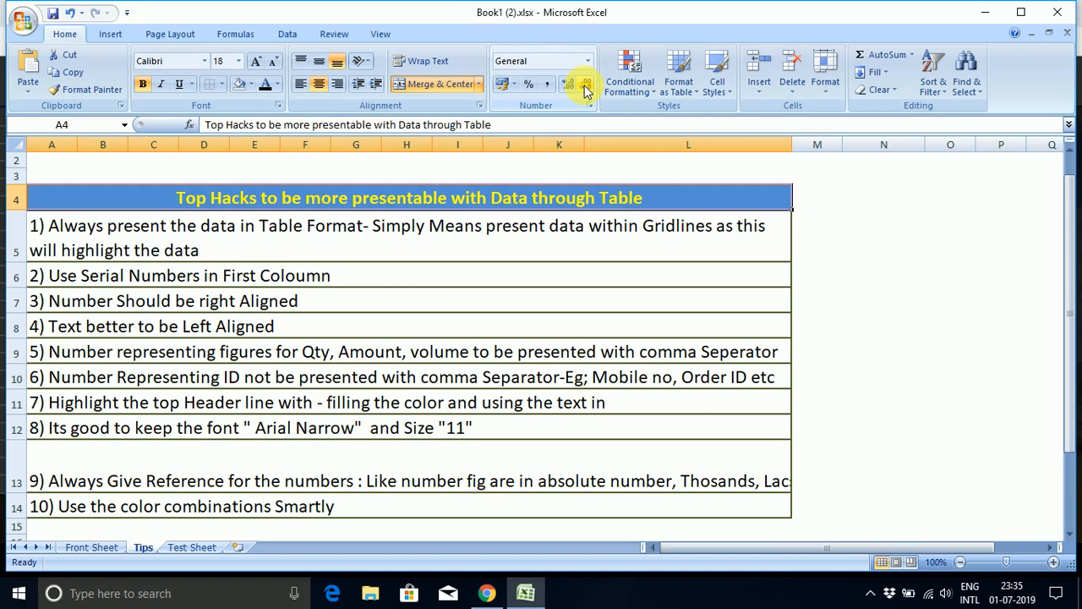
click(252, 86)
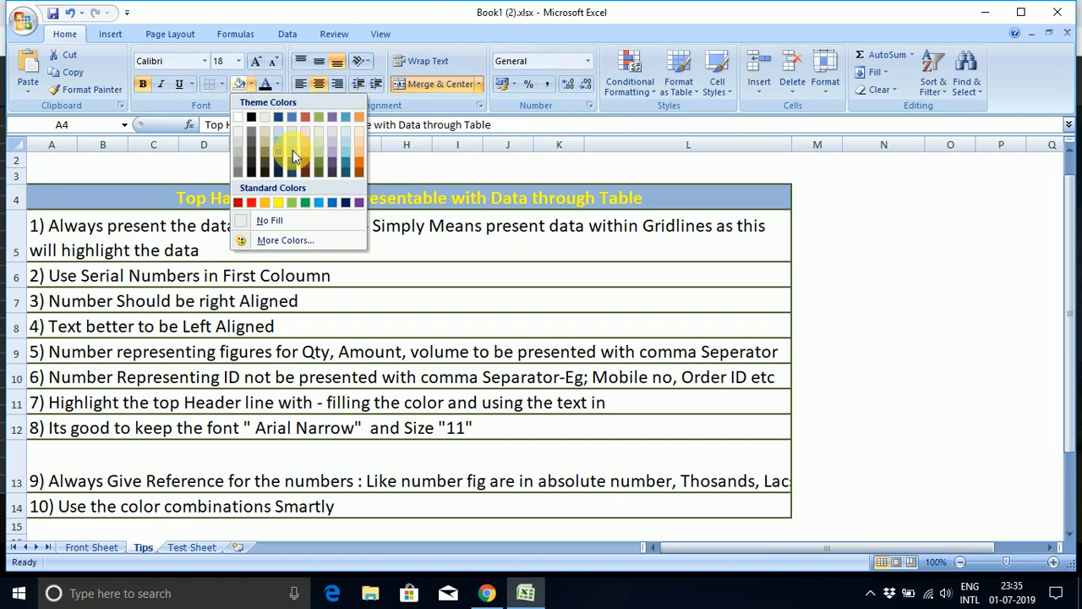
click(276, 84)
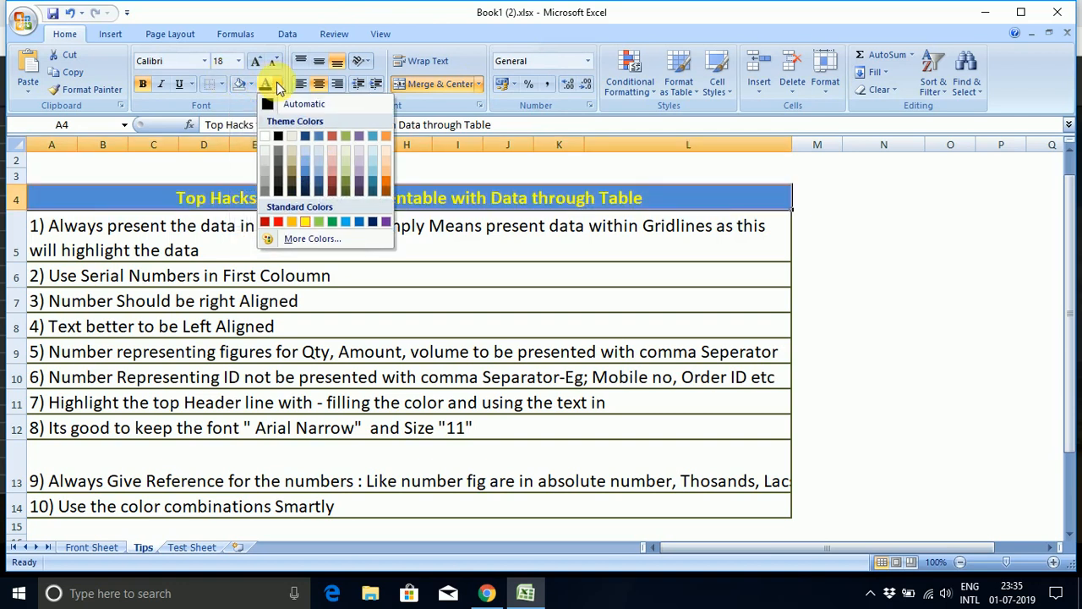
click(323, 173)
key(Return)
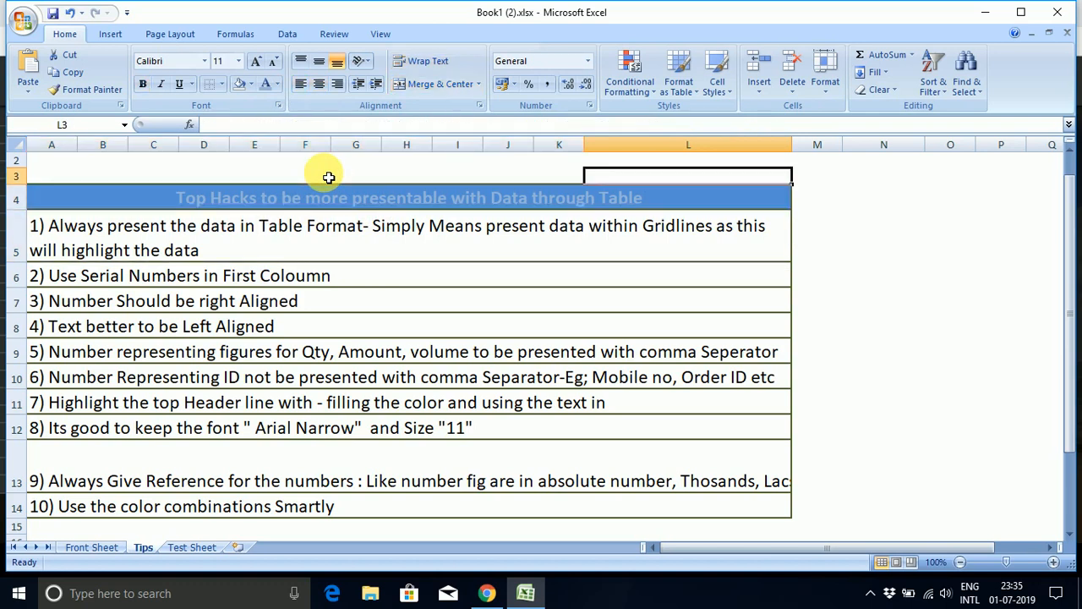
Set the font color of the Top Hacks heading in row 4 to white.
key(Up)
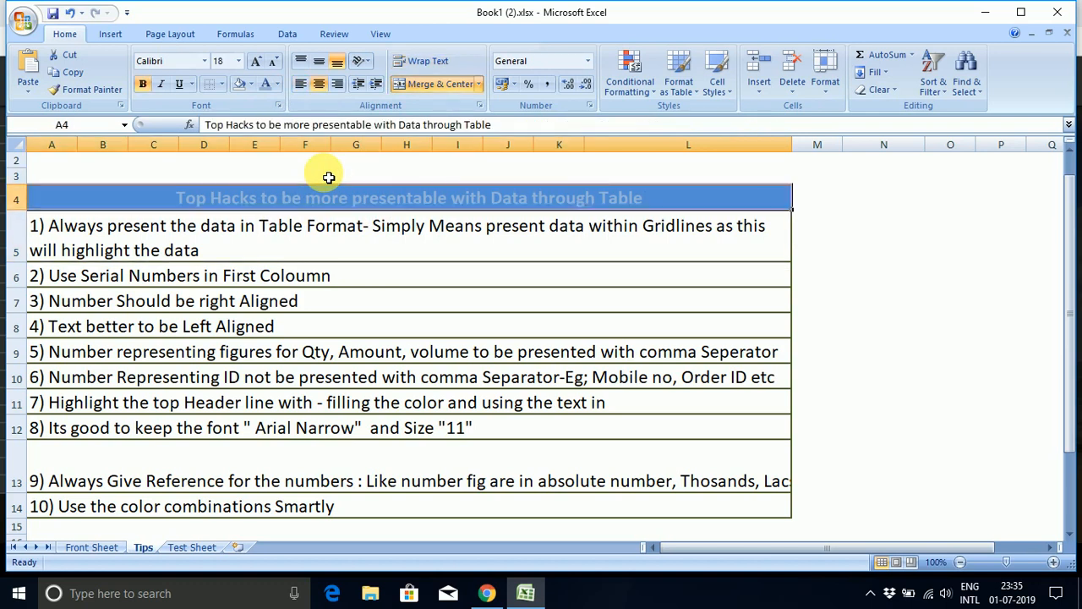
click(277, 85)
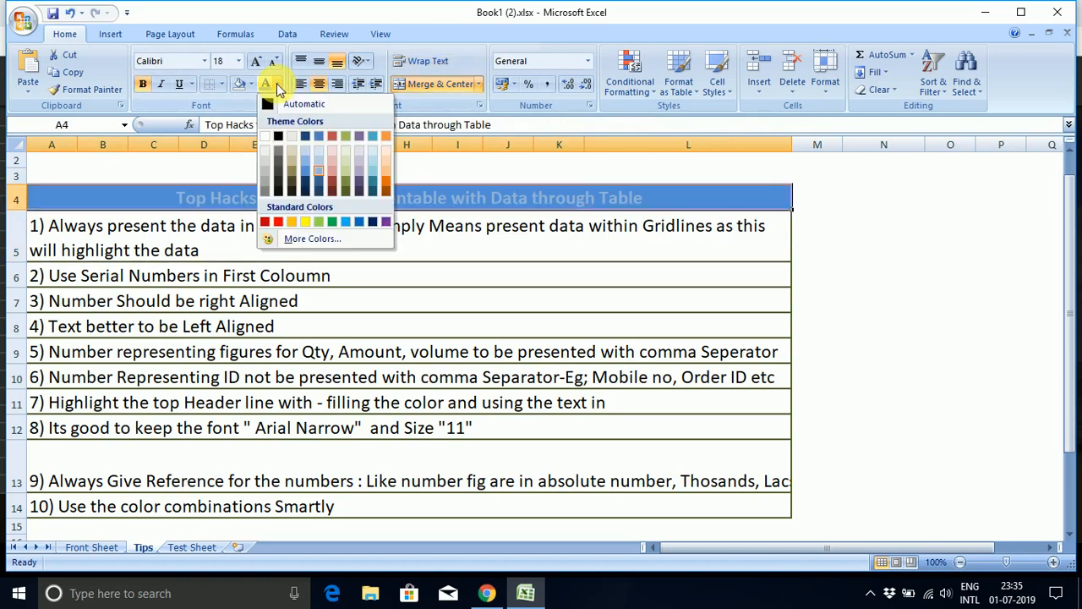
click(264, 137)
key(Down)
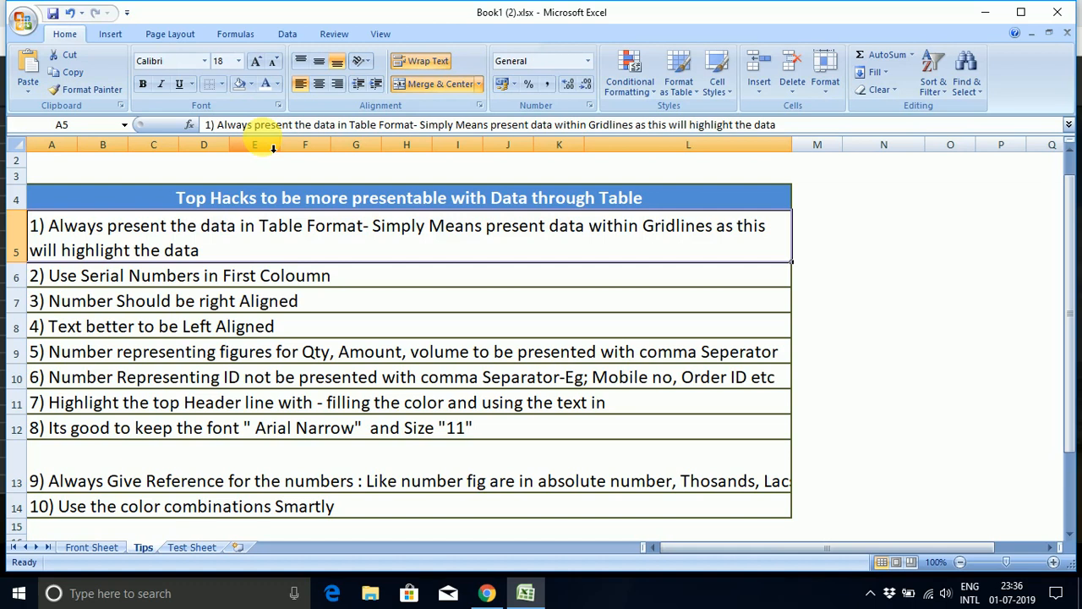
Switch to the Test Sheet and apply all borders to the data table A2:I20.
key(ctrl+Page_Down)
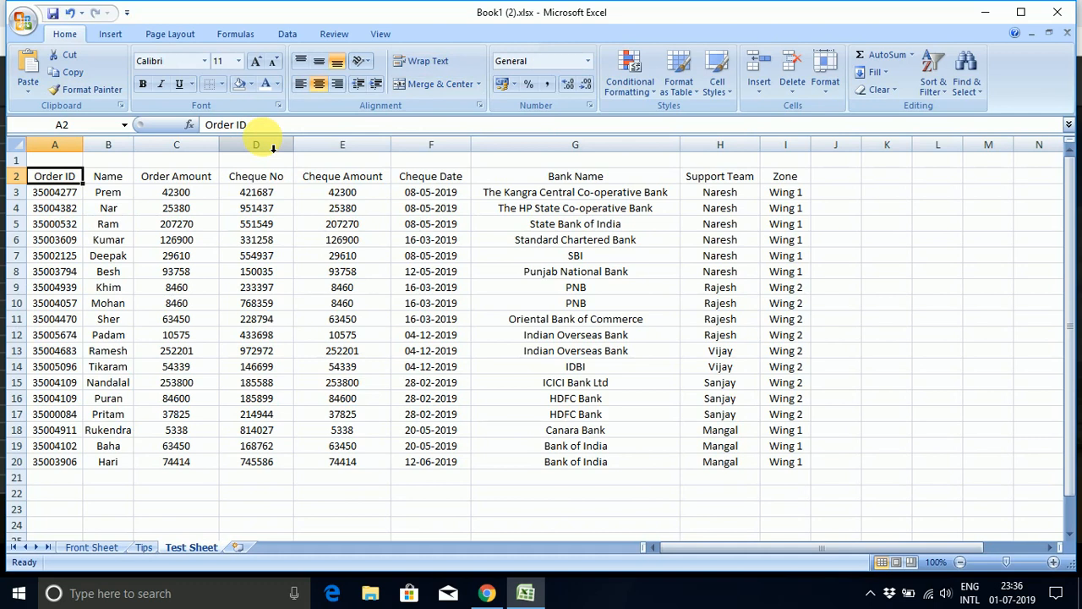
key(ctrl+shift+Right)
key(ctrl+shift+Down)
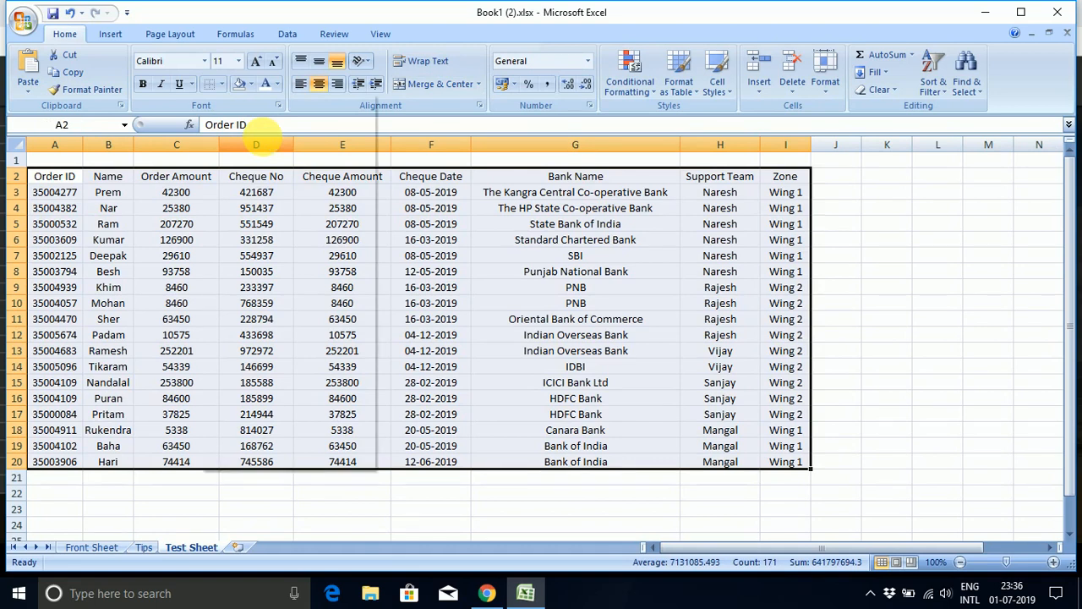
key(alt+h)
key(b)
key(a)
key(Down)
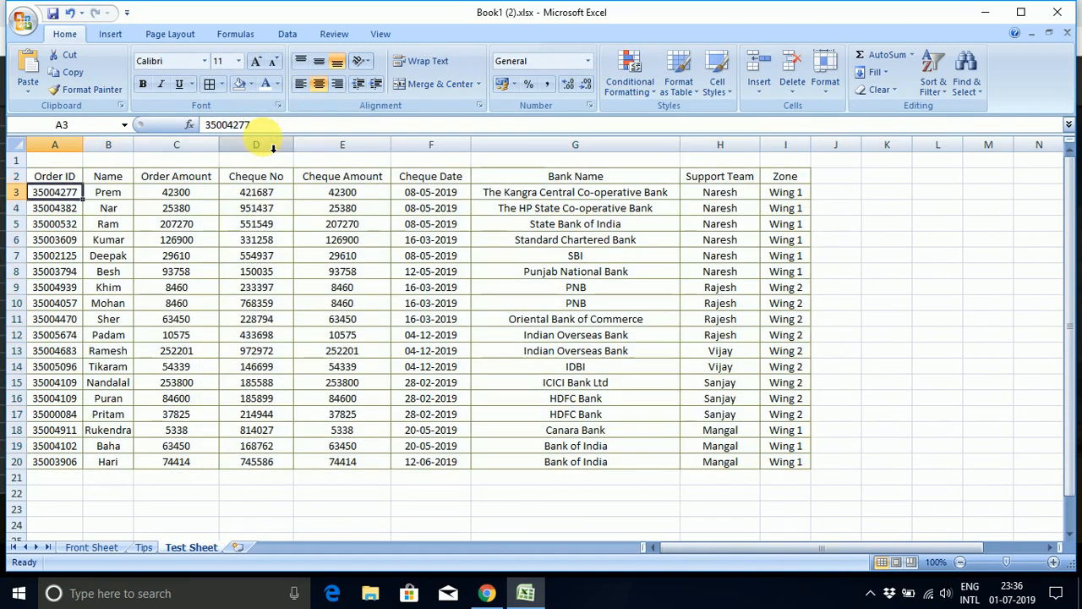
key(Up)
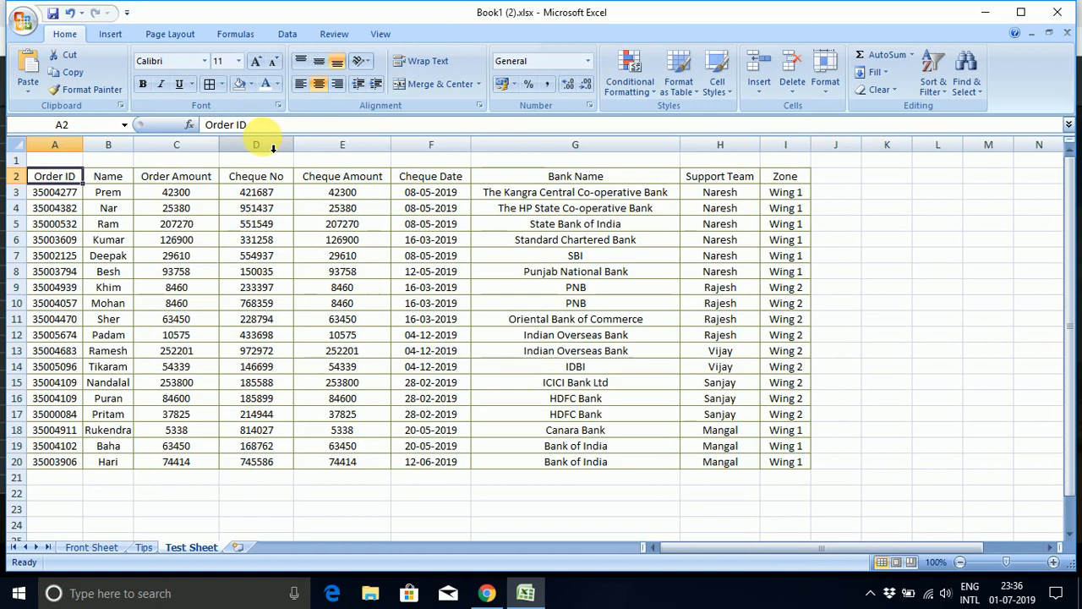
Set the border line color to dark red and reapply all borders to the data table A2:I20.
key(alt+h)
key(b)
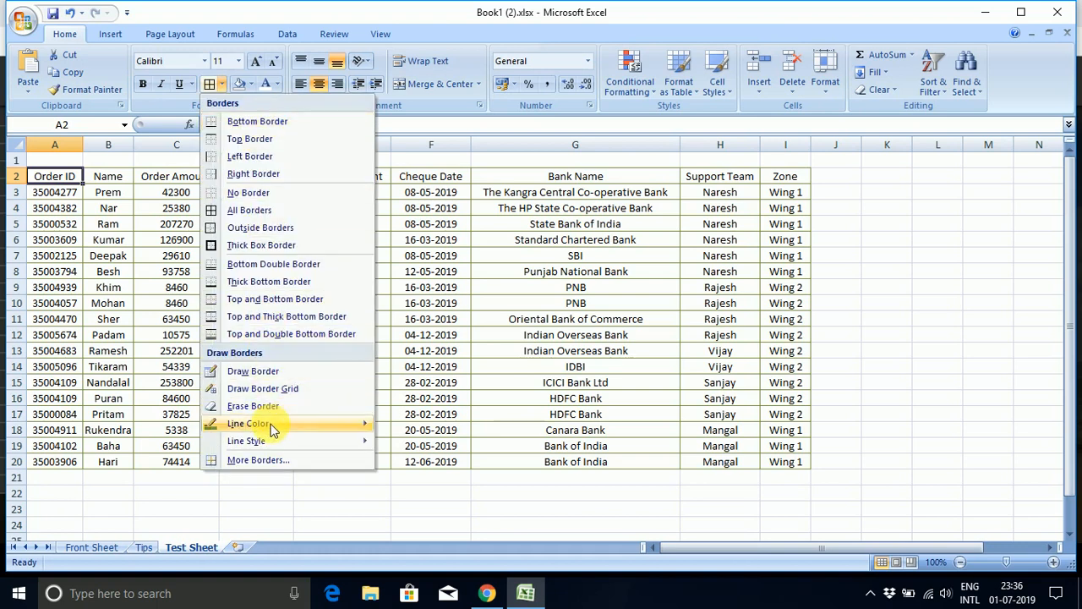
mouse_move(270, 425)
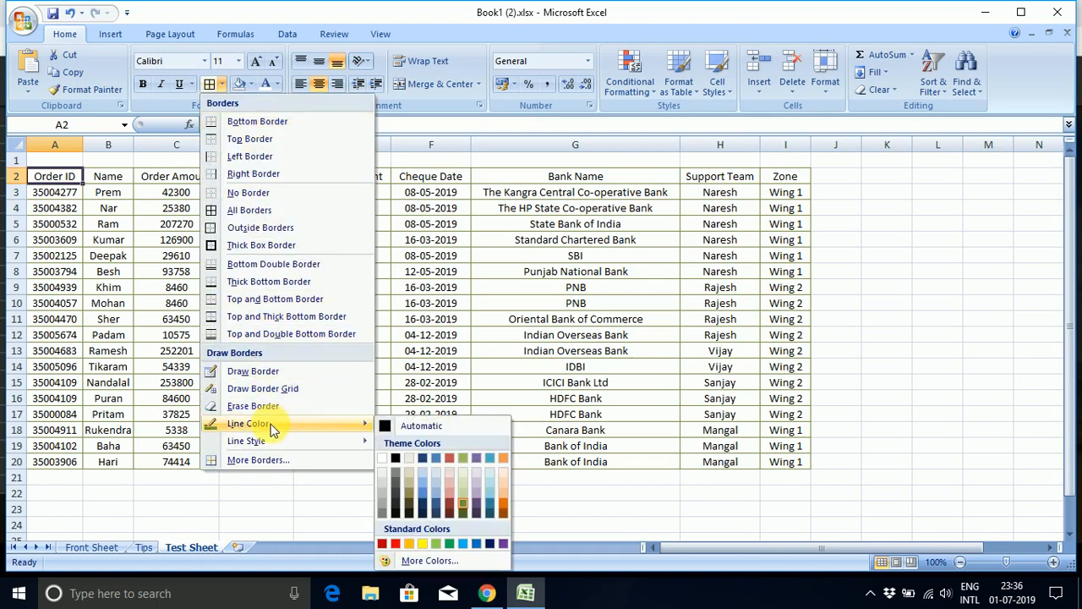
click(448, 502)
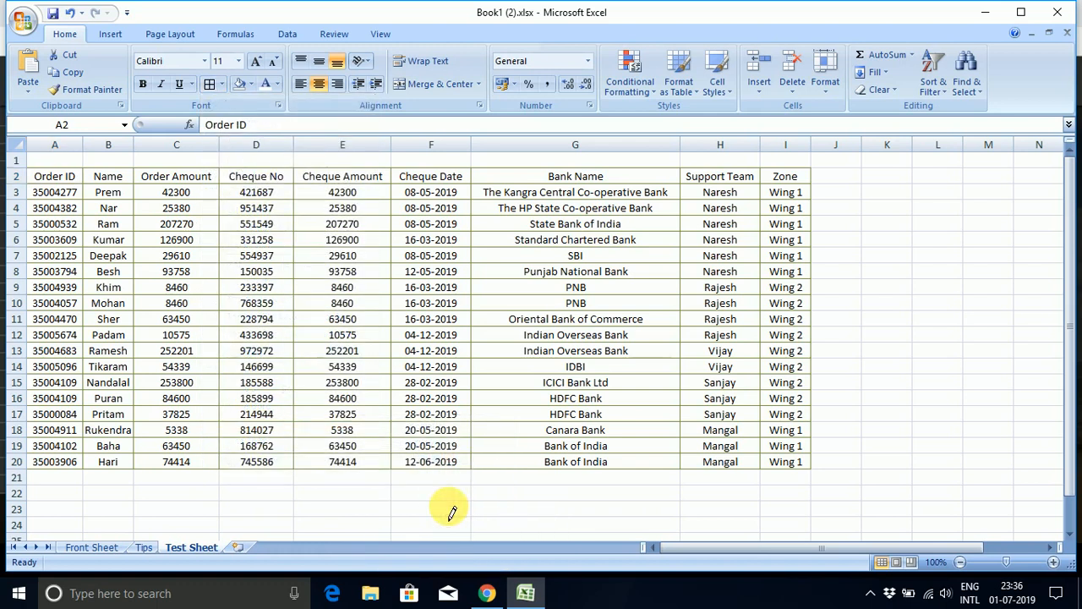
key(Escape)
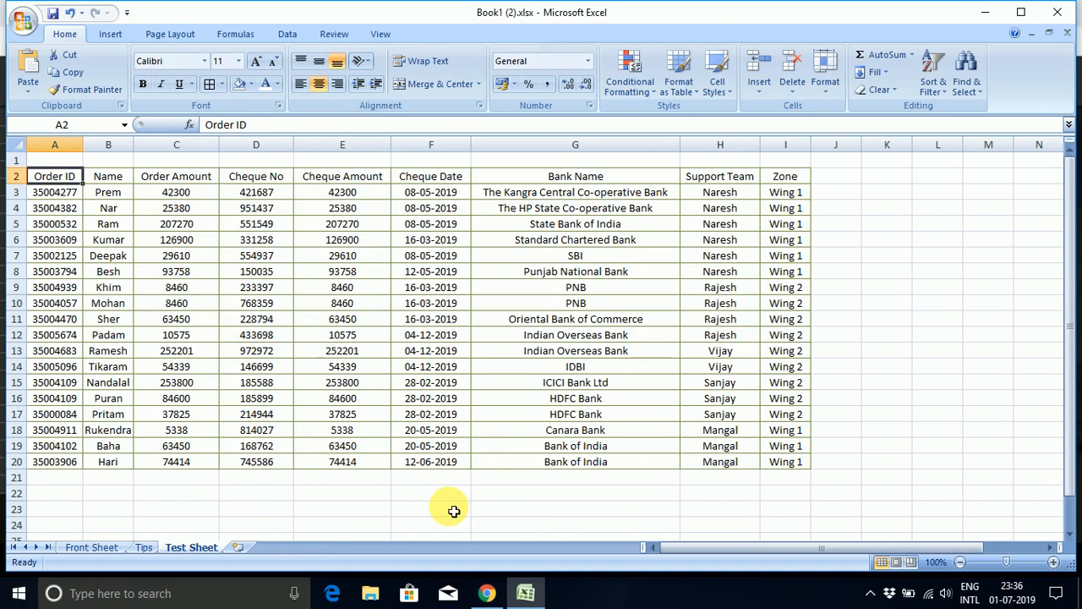
key(ctrl+shift+Right)
key(ctrl+shift+Down)
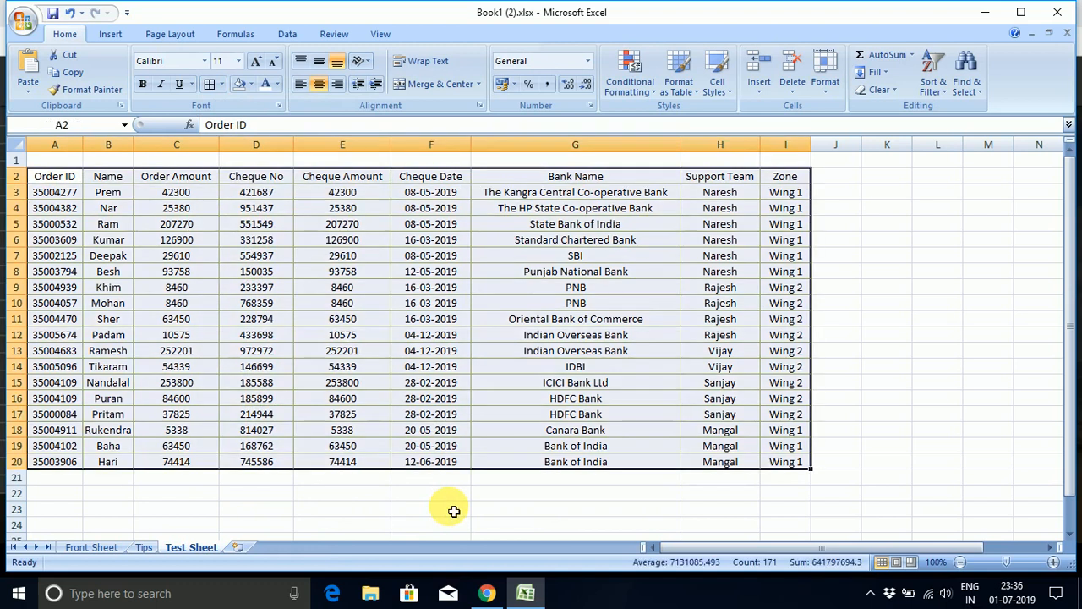
key(alt+h)
key(b)
key(a)
key(Down)
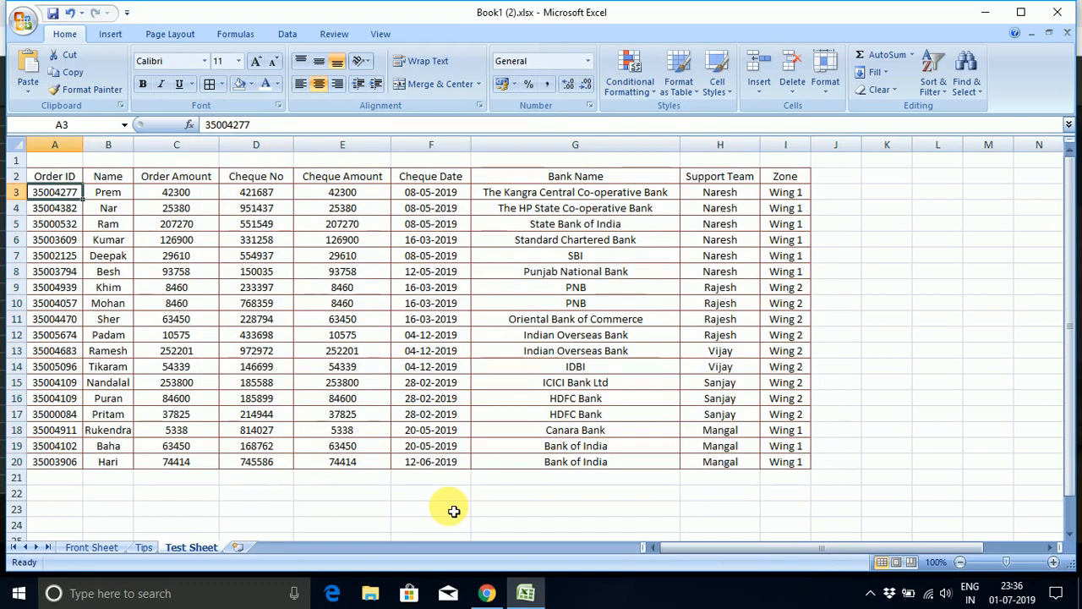
key(Up)
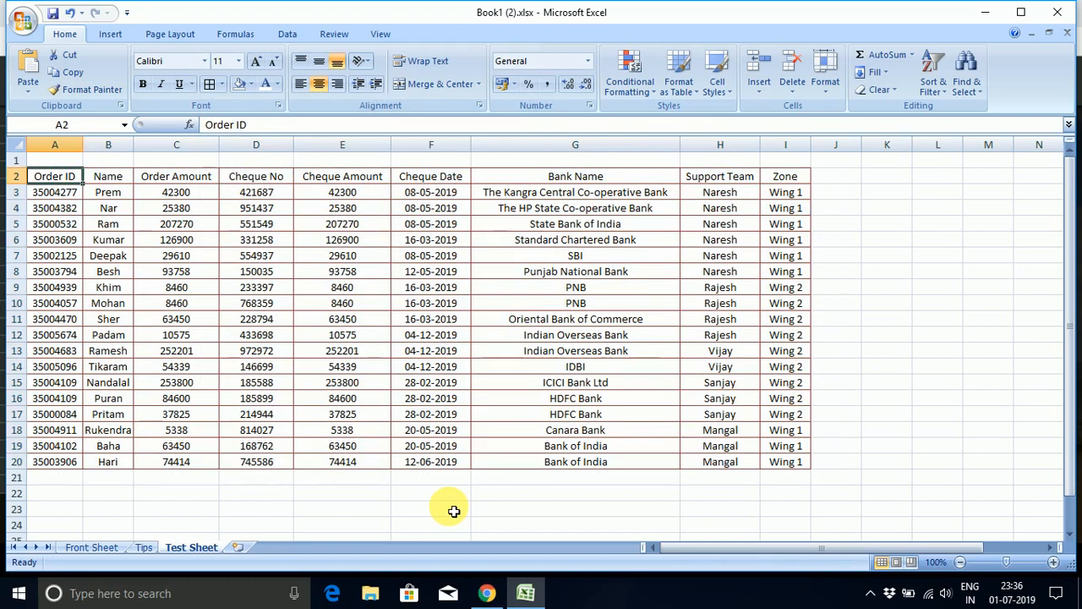
Format the header row A2:I2 with a light red fill and bold white text.
key(ctrl+shift+Right)
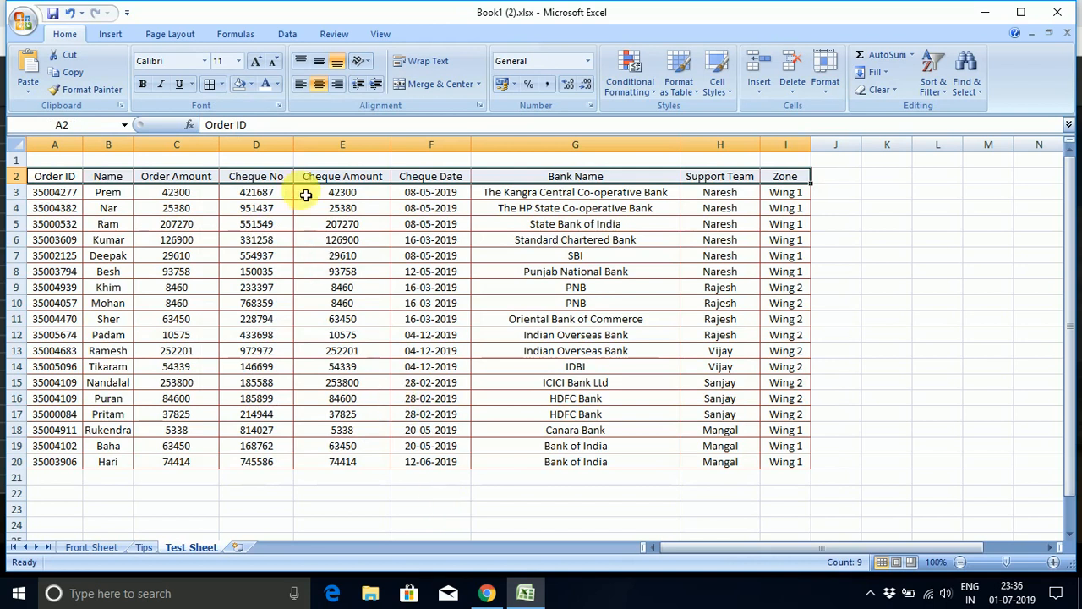
click(251, 87)
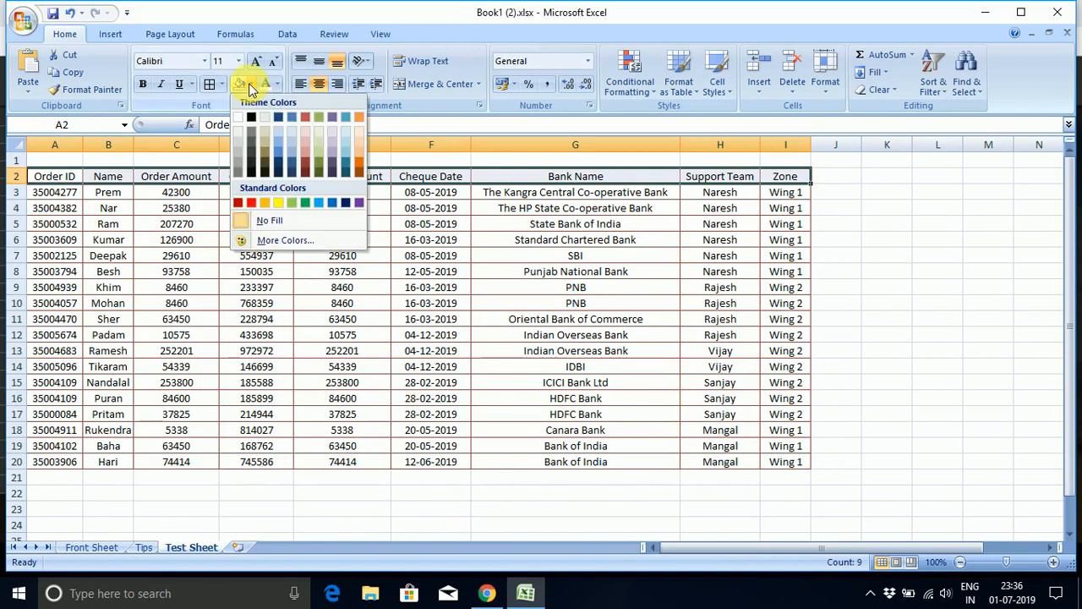
click(306, 148)
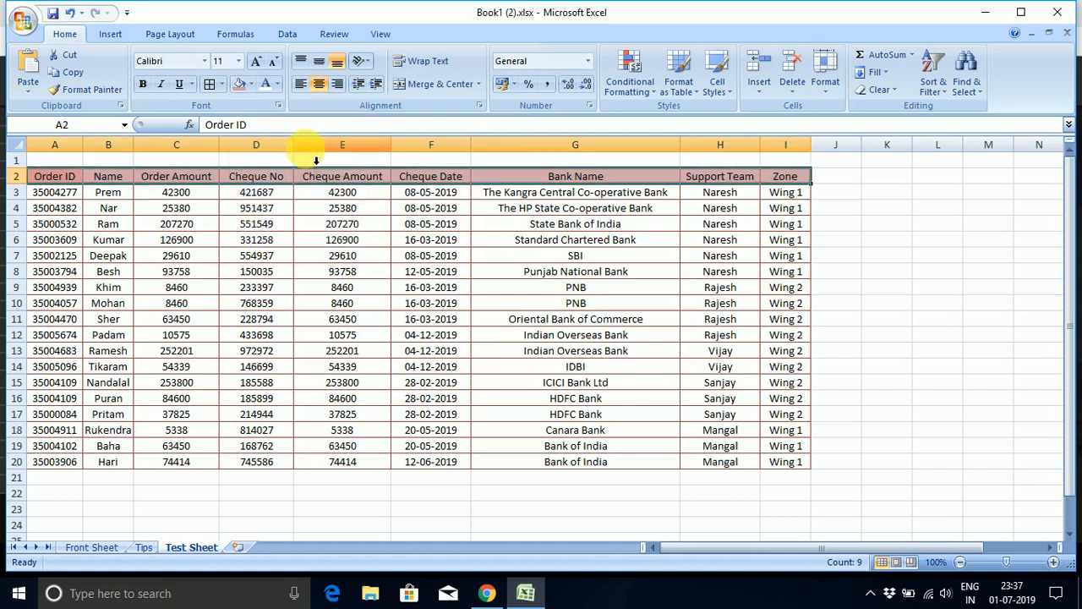
key(ctrl+b)
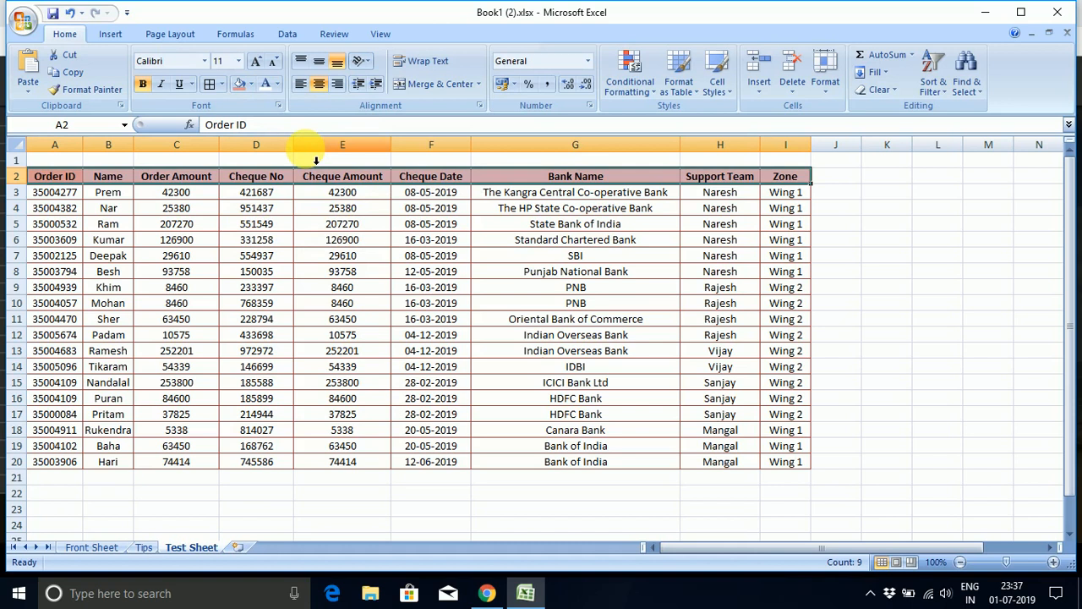
click(266, 86)
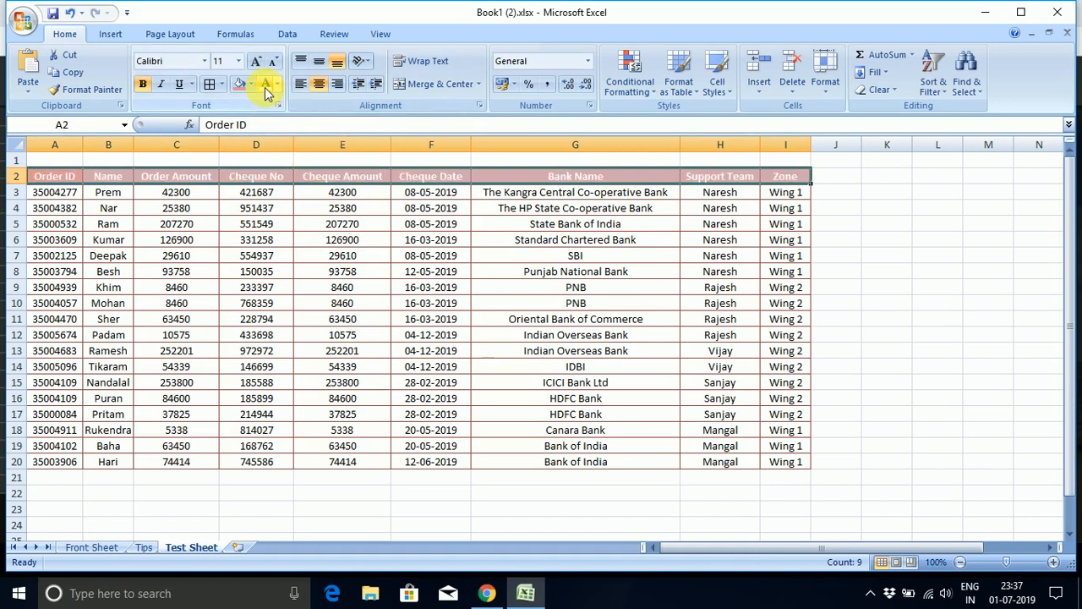
Change the fill of the header row A2:I2 to dark red.
click(279, 160)
key(Down)
key(Left)
key(Left)
key(Left)
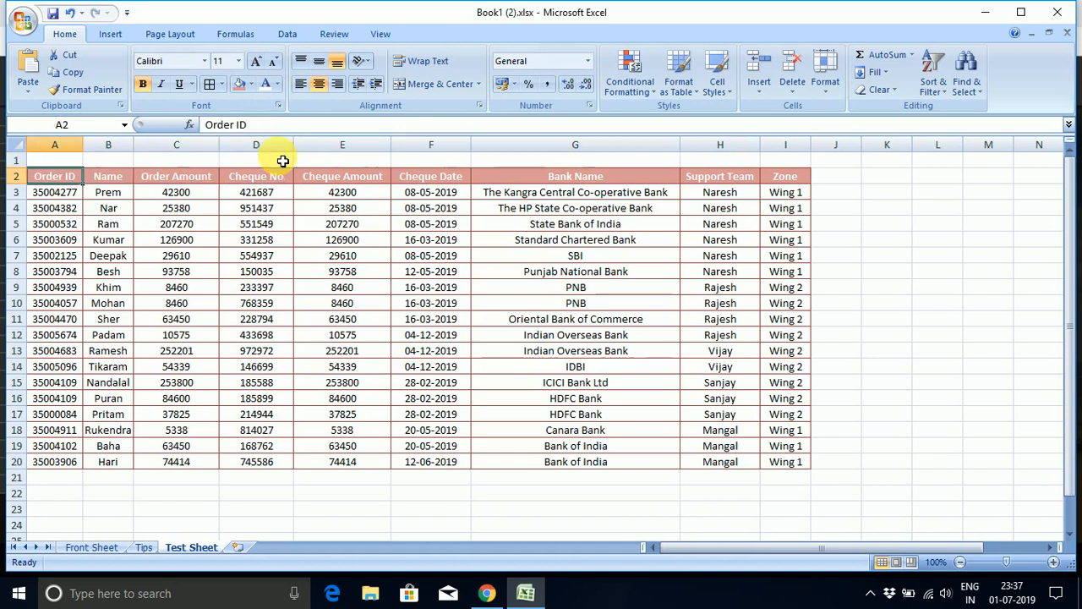
key(ctrl+shift+Right)
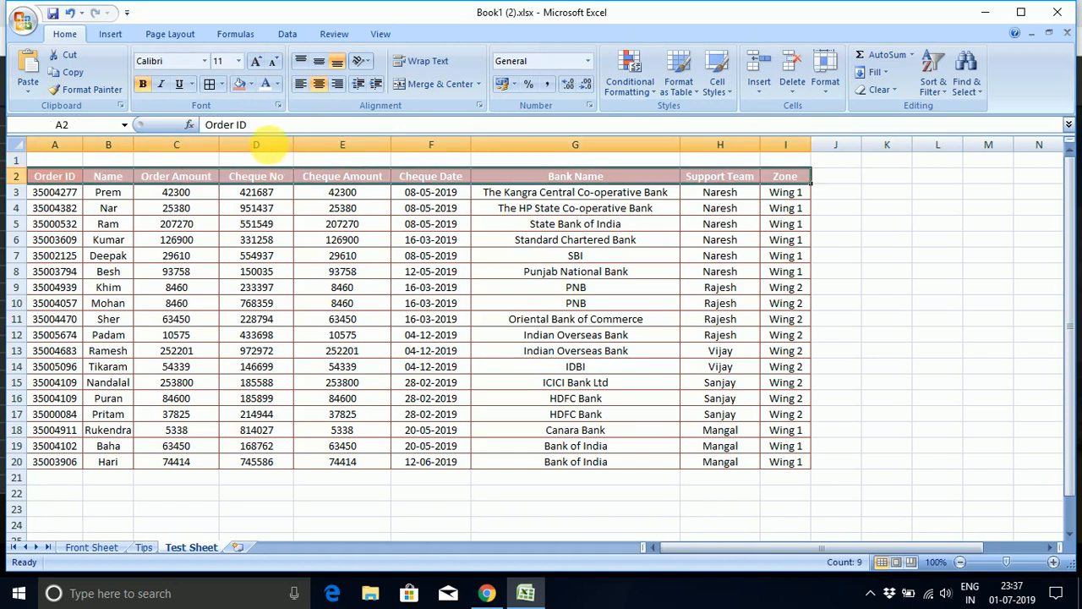
click(253, 86)
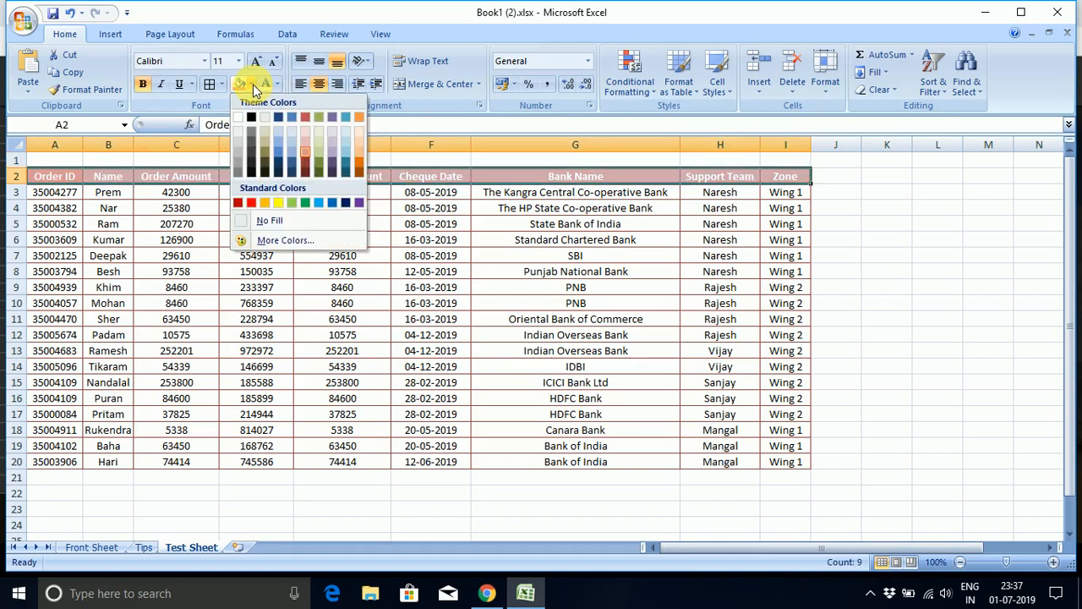
click(305, 163)
key(Down)
key(Down)
key(Down)
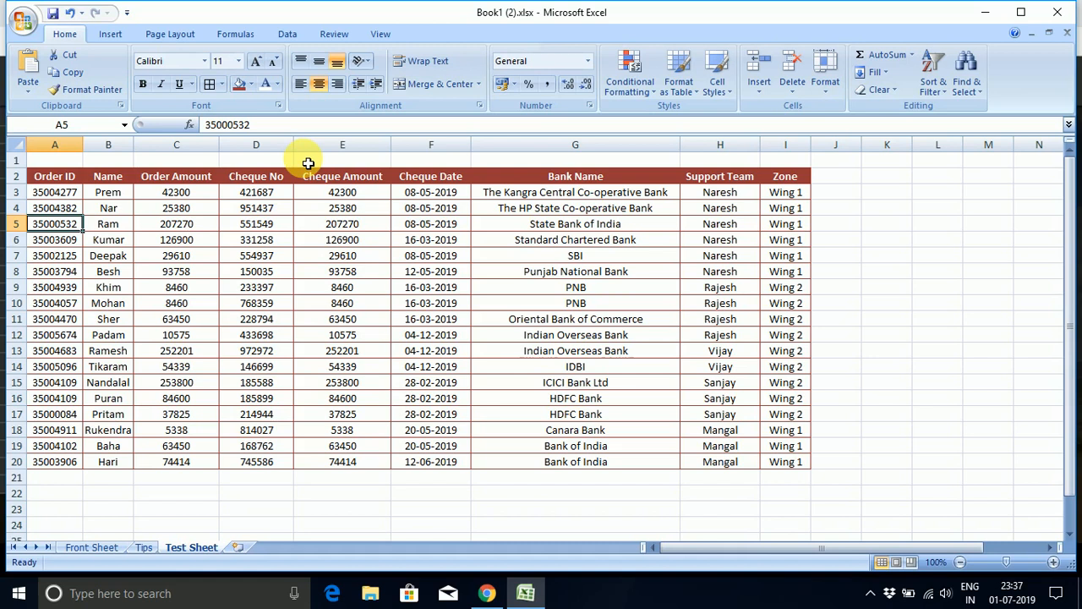
Insert a new blank column A before the Order ID column.
key(Up)
key(Up)
key(Up)
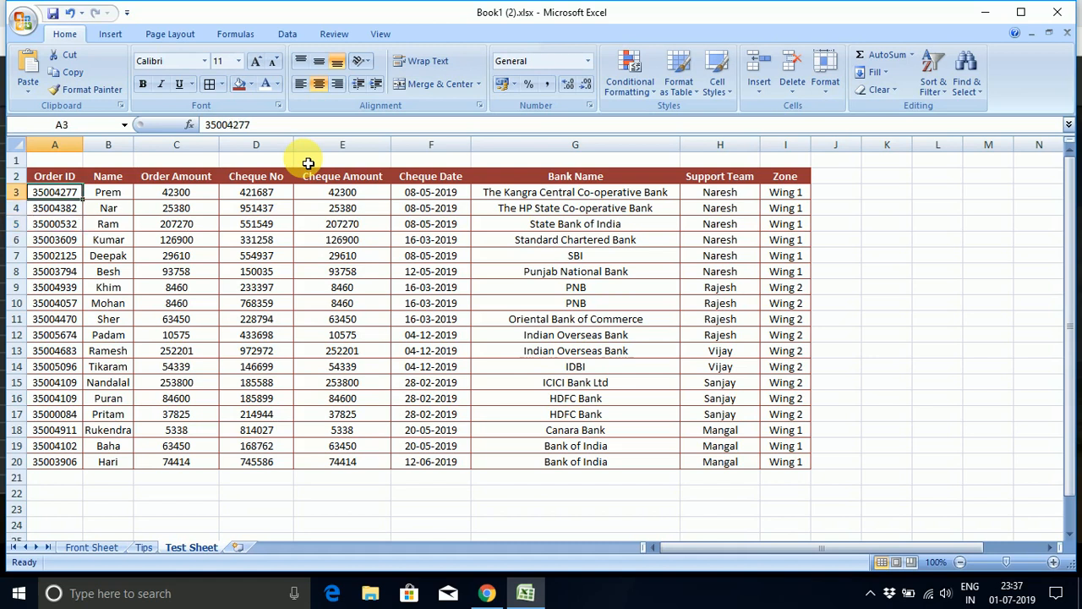
key(ctrl+space)
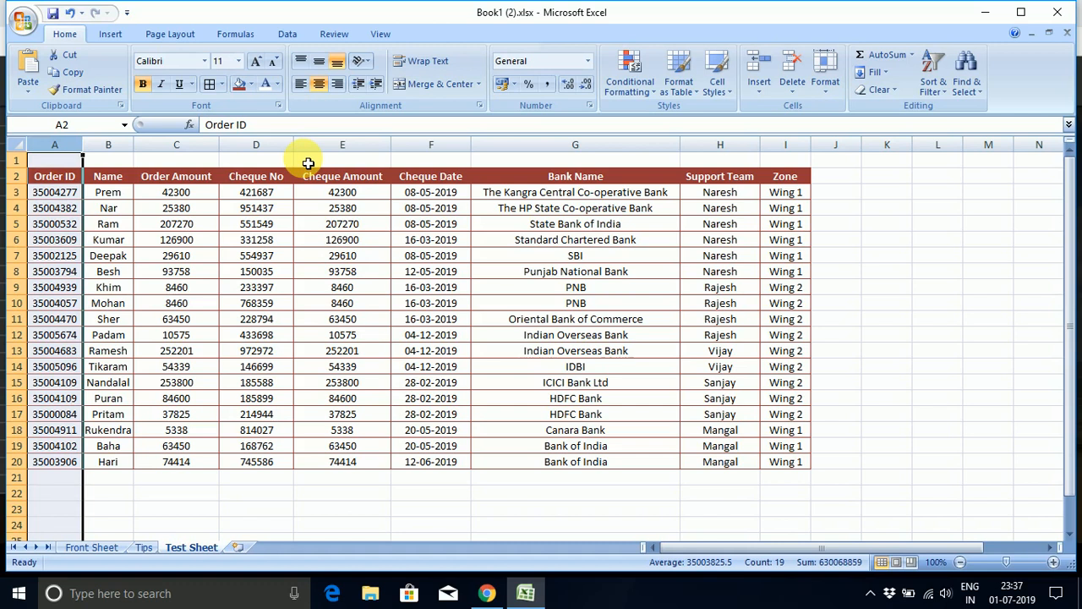
key(alt+i)
key(c)
key(Down)
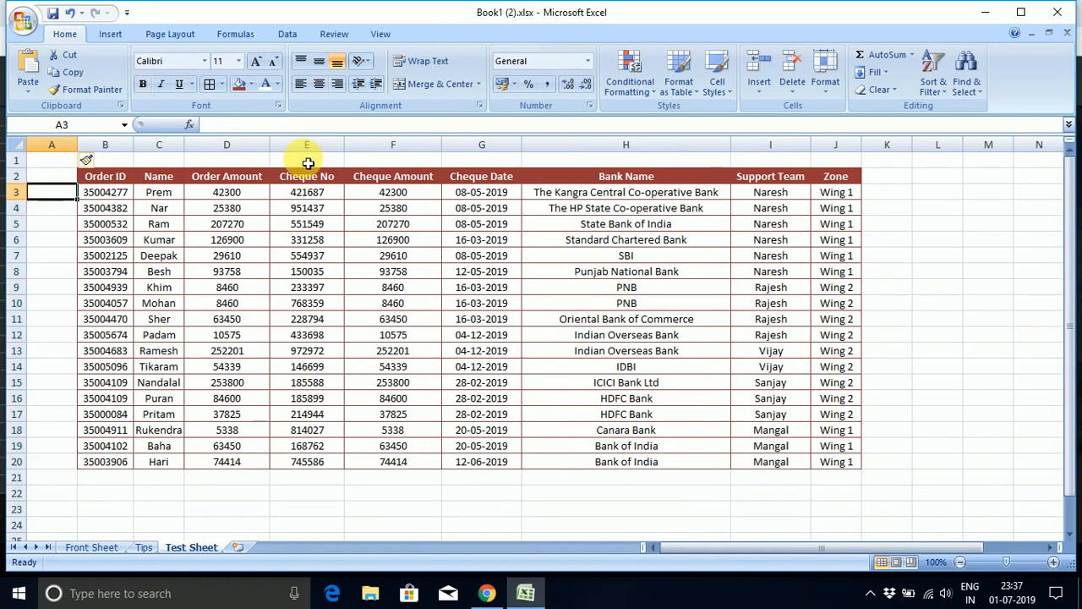
Enter the header "Sl. No" in A2 and the first serial number 1 in A3.
key(Up)
text(Sl. No)
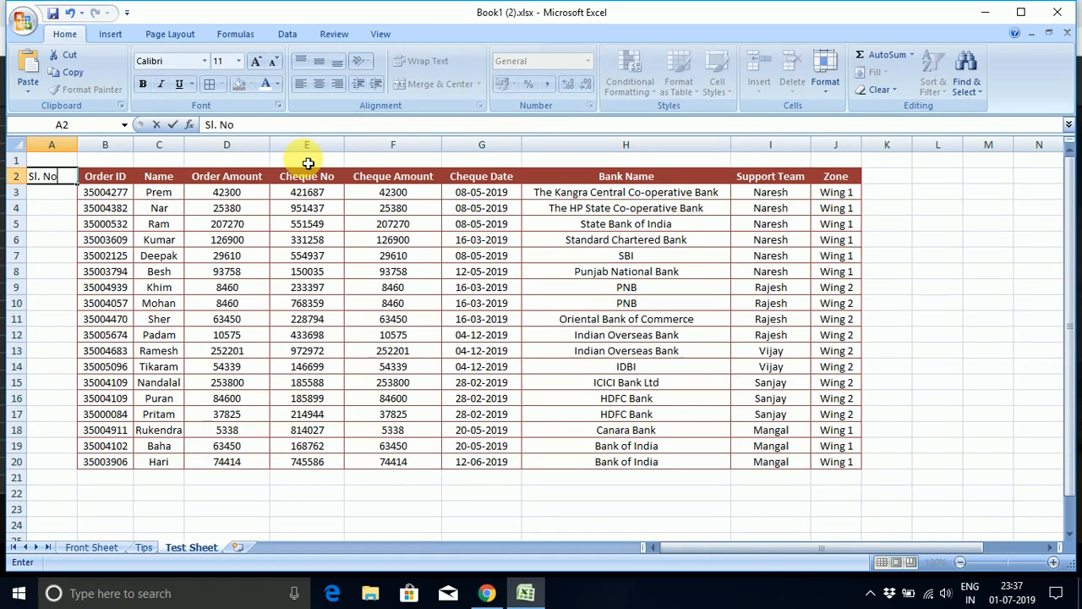
key(Return)
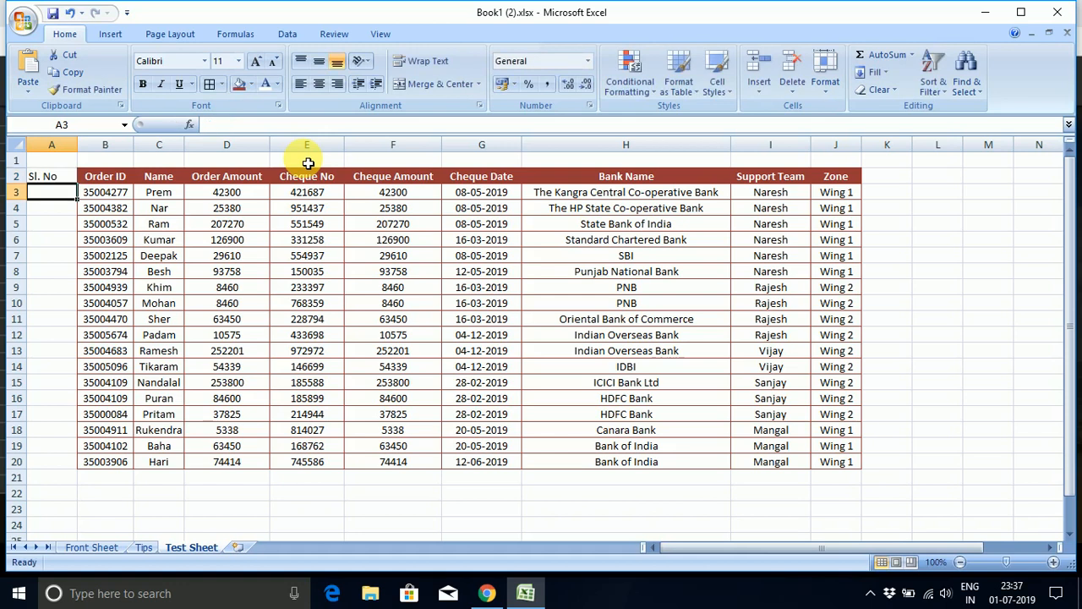
text(1)
key(Return)
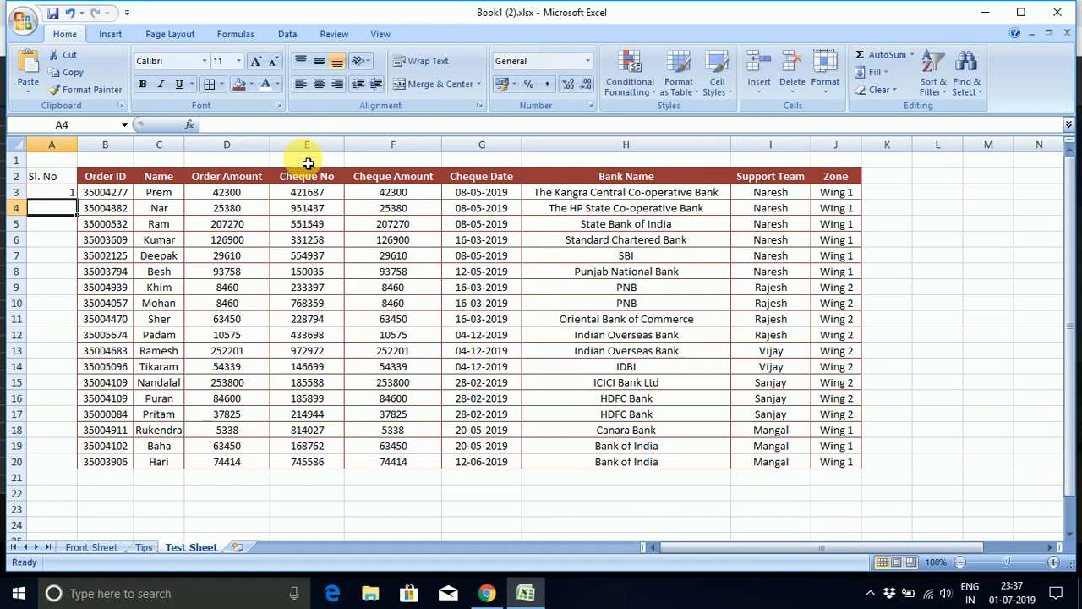
Enter the formula +A3+1 in A4 and fill it down to A20.
text(+A3+)
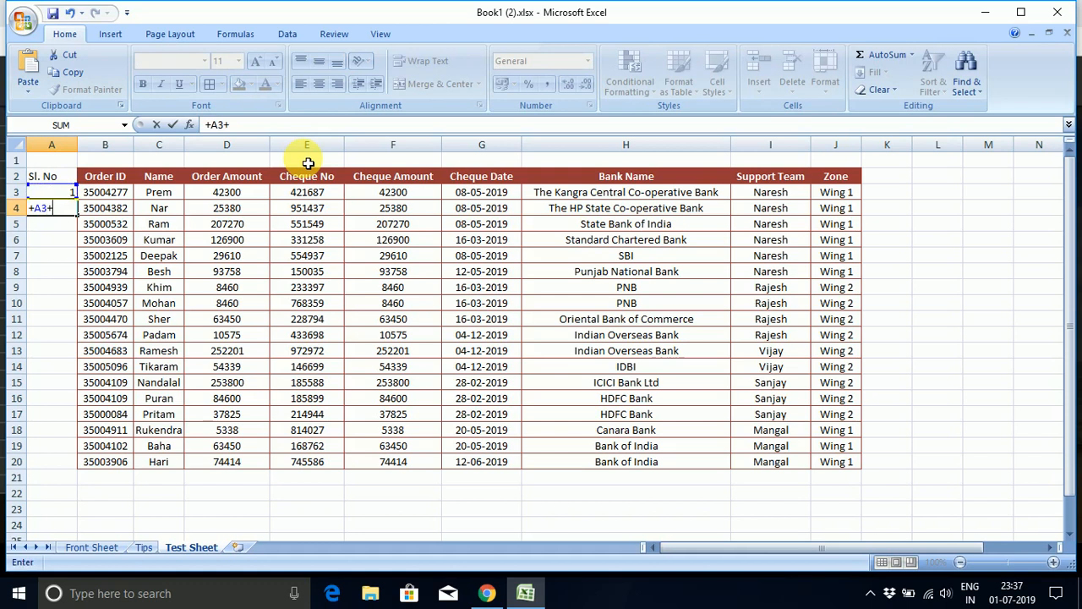
text(1)
key(Return)
key(Right)
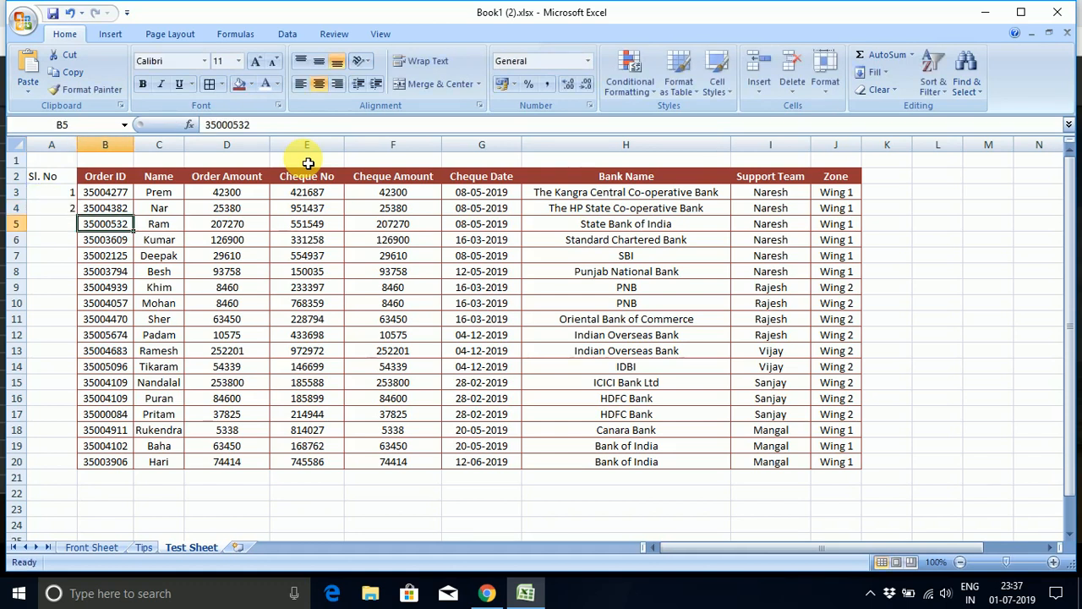
key(ctrl+Down)
key(Left)
key(ctrl+shift+Up)
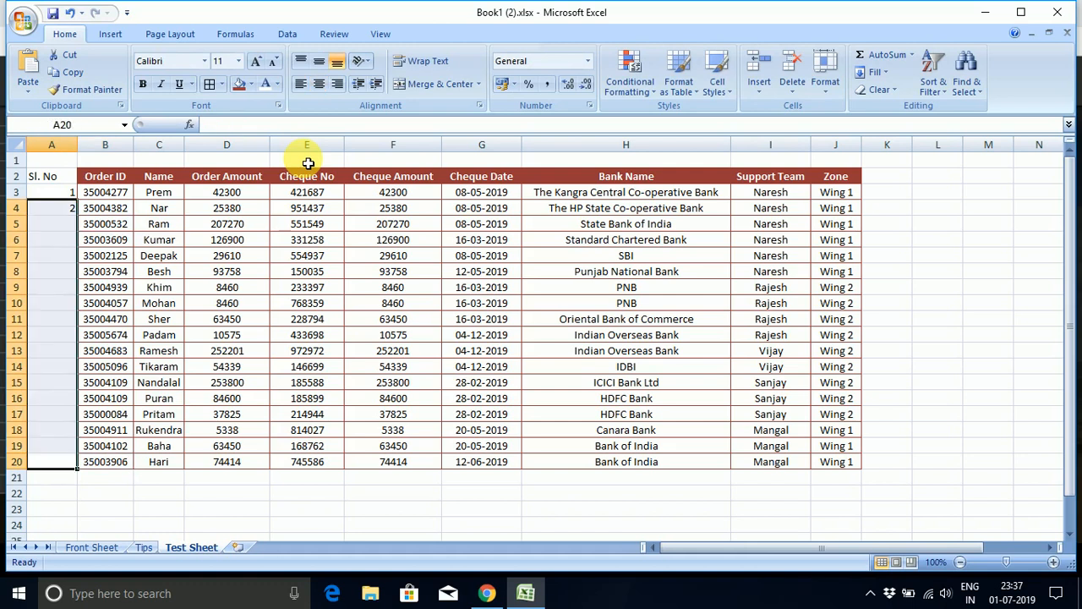
key(ctrl+d)
Copy the Order ID column B2:B20 and paste only its formats onto the Sl. No column.
key(ctrl+Up)
key(Right)
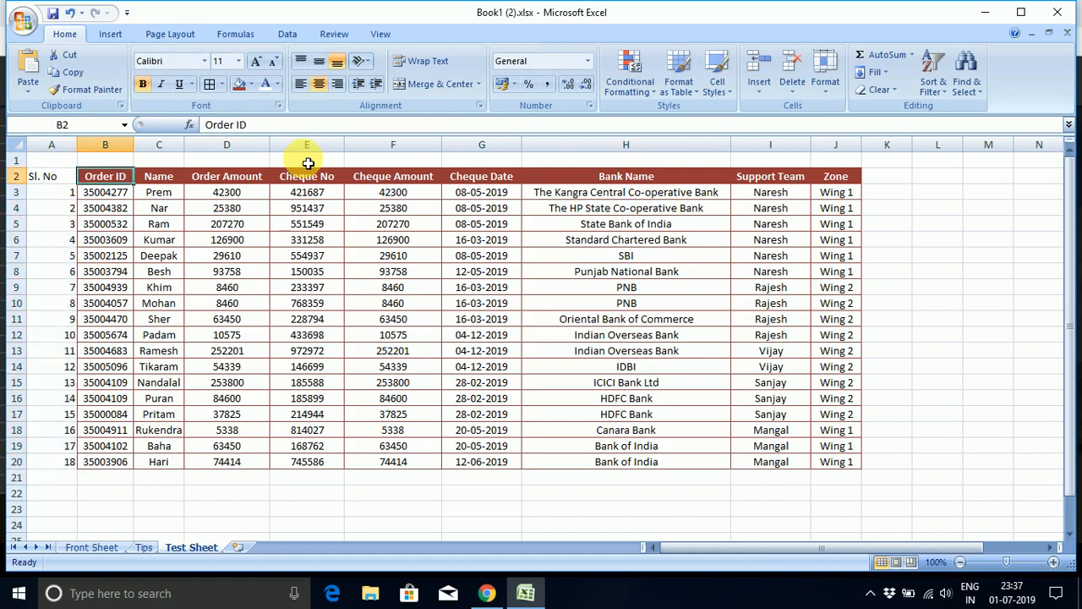
key(ctrl+shift+Down)
key(ctrl+c)
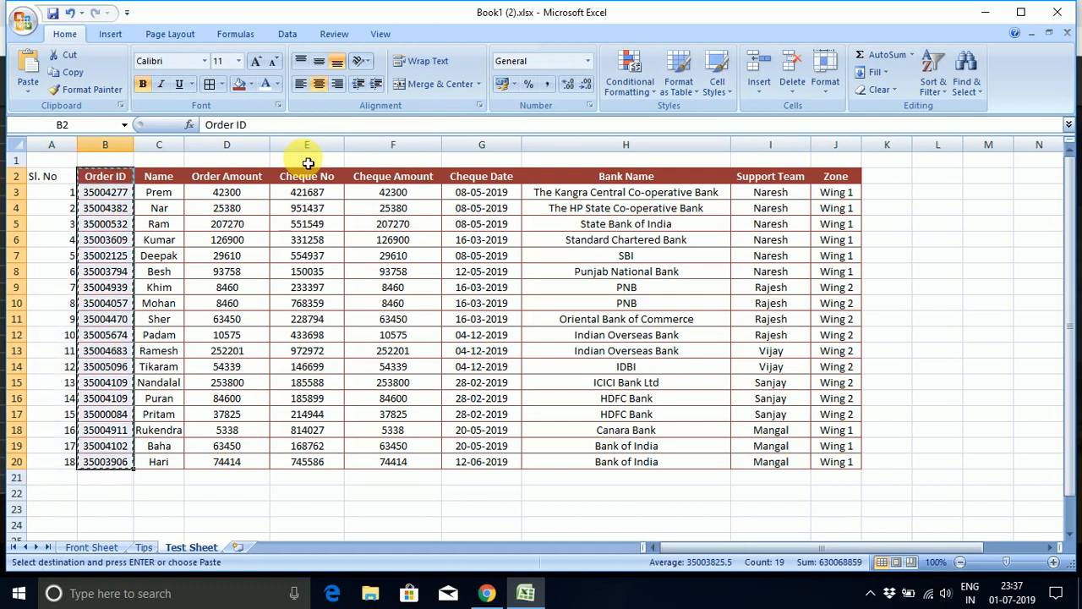
key(Left)
key(alt+e)
key(s)
key(v)
key(t)
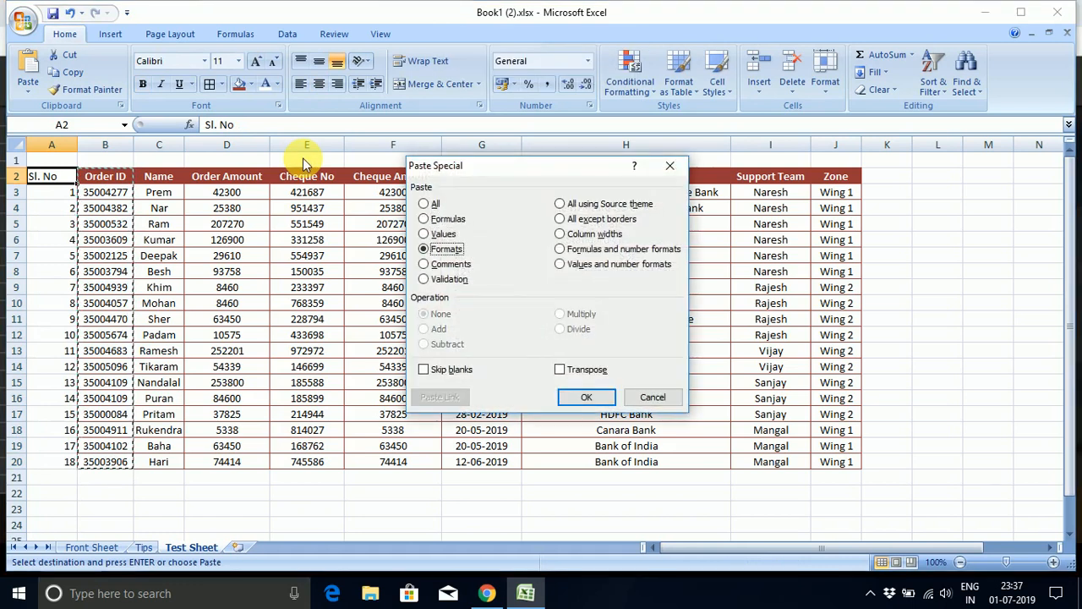
key(Return)
key(Down)
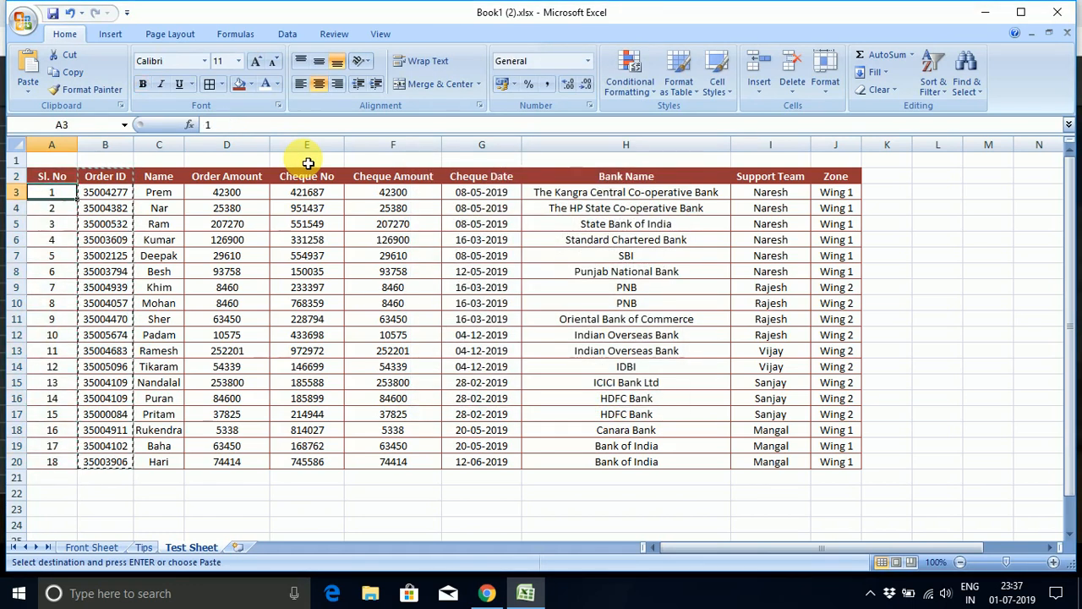
key(Right)
key(Up)
key(Left)
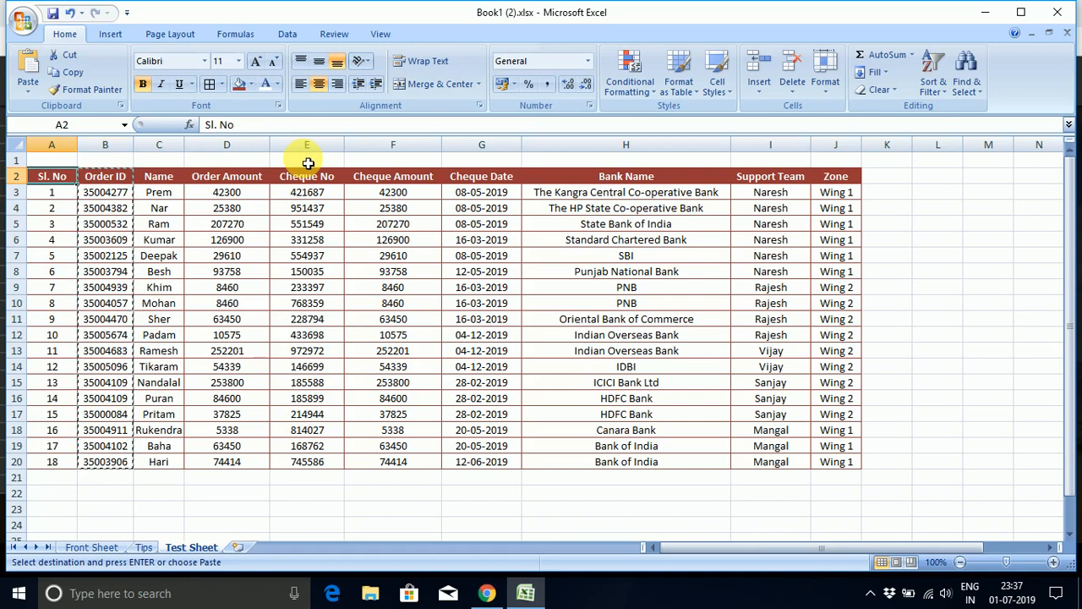
key(Down)
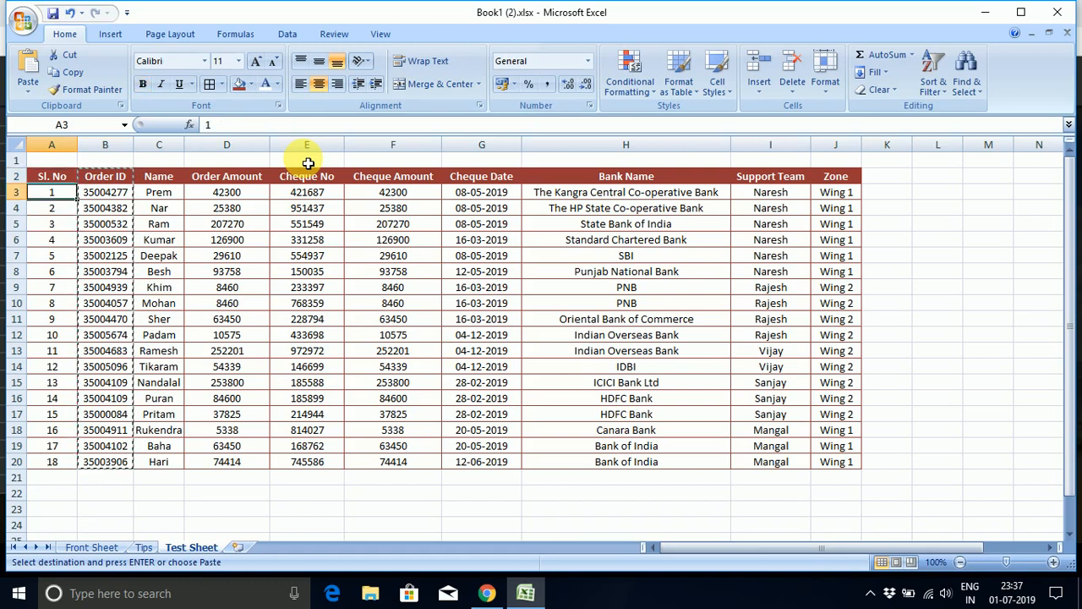
Format the Order Amount values in D3:D20 with the comma separator and no decimal places.
key(Up)
key(Down)
key(Right)
key(Right)
key(Right)
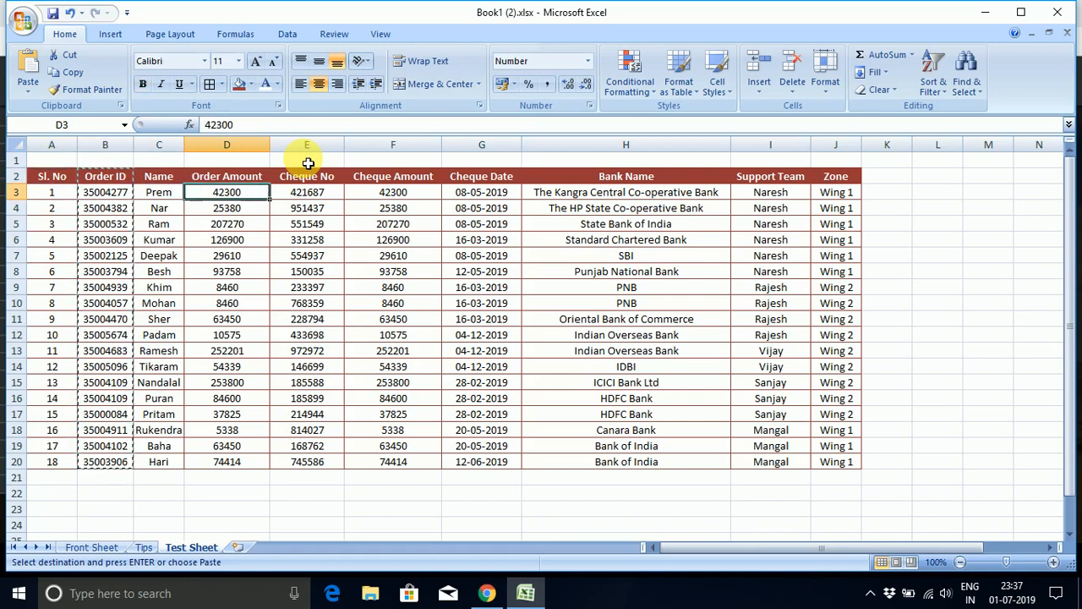
key(ctrl+shift+Down)
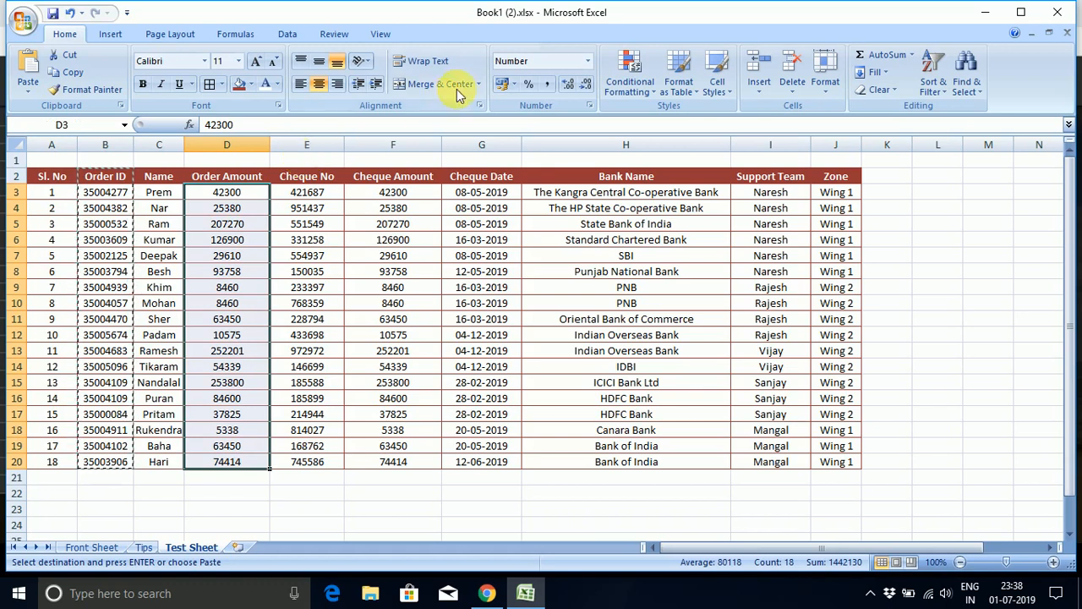
click(546, 86)
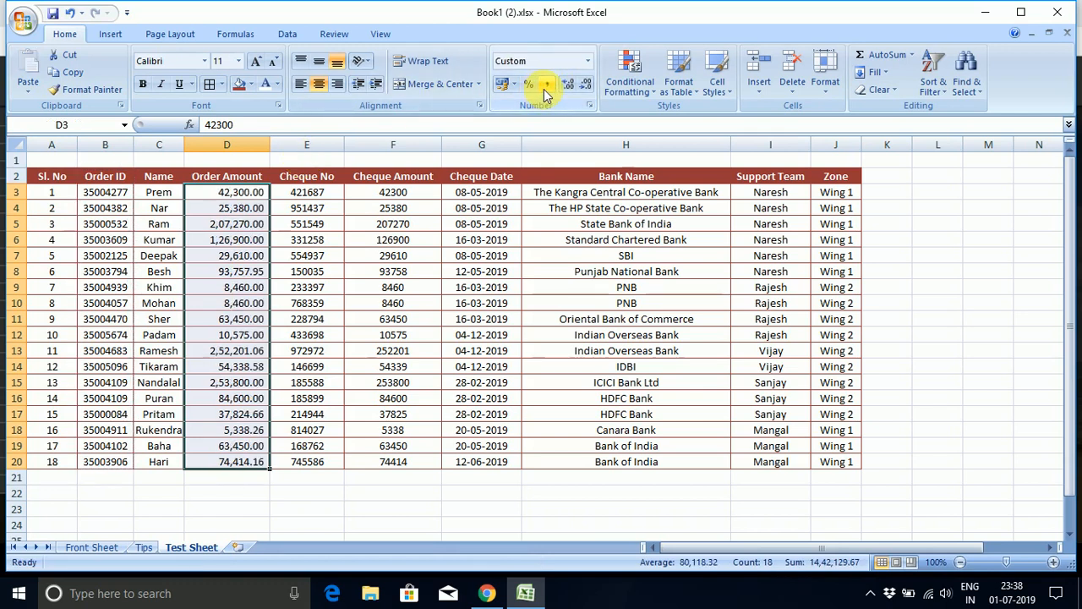
double_click(586, 86)
Compare how the numbers are presented in the Order Amount, Cheque No and Cheque Amount columns.
key(Right)
key(Right)
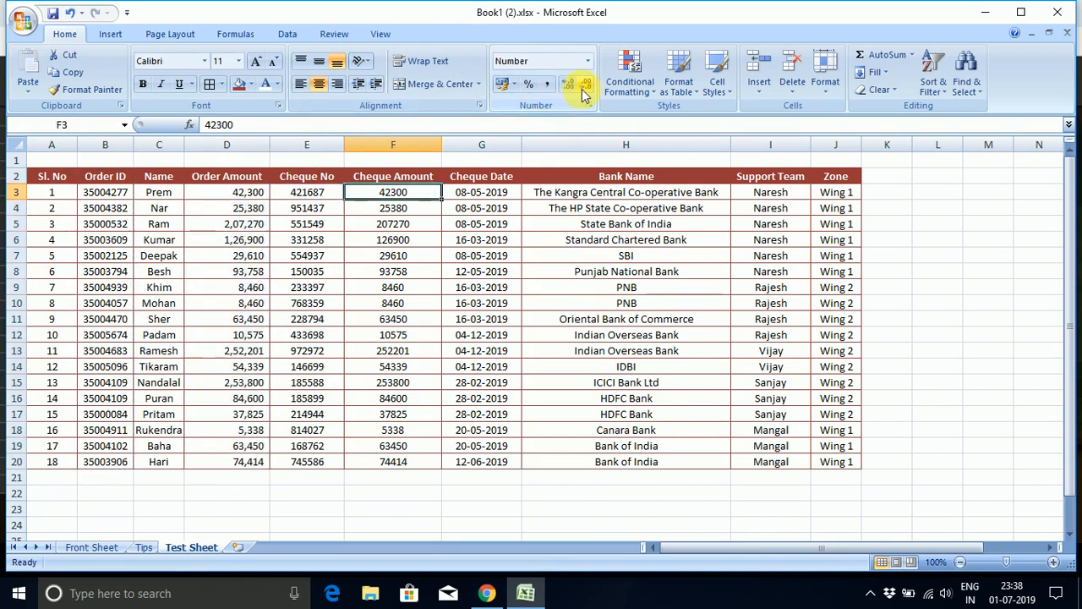
key(Left)
key(Left)
key(Right)
key(Right)
key(Left)
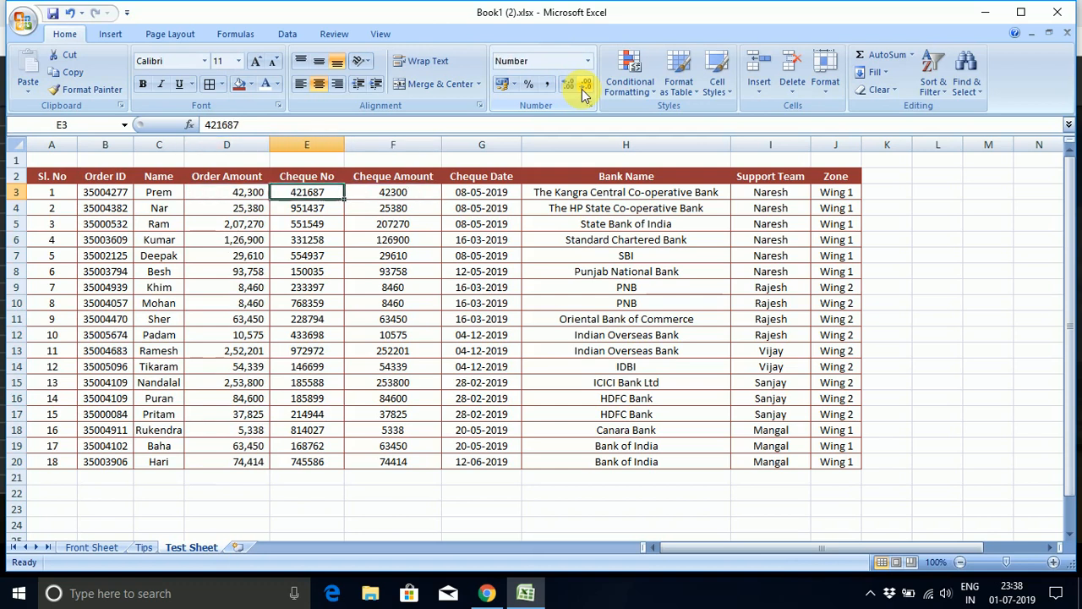
key(Left)
key(Right)
key(Right)
key(Left)
key(Left)
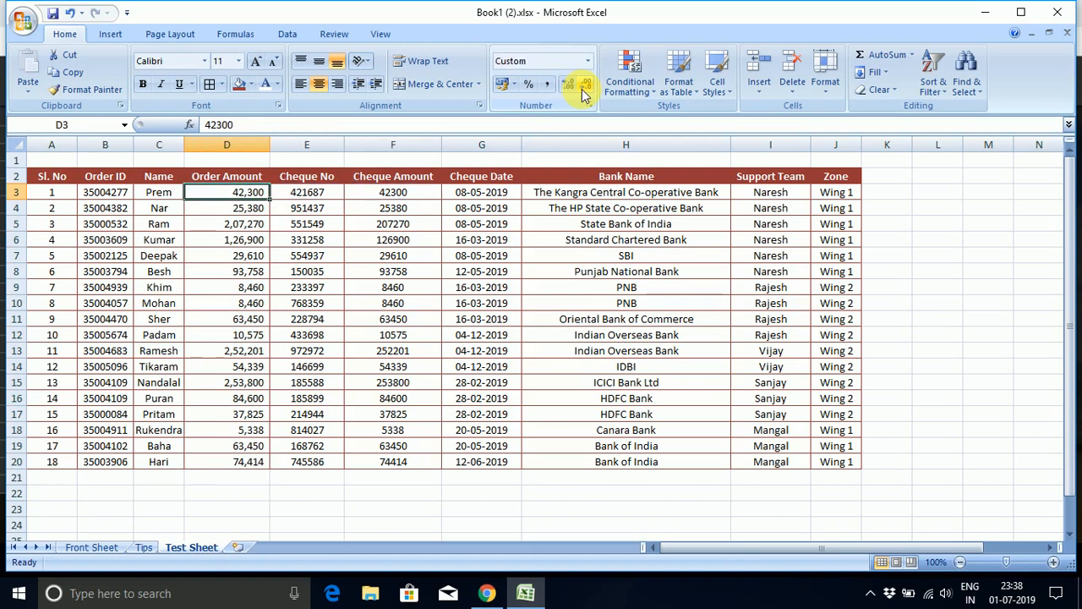
key(Right)
key(Right)
key(Left)
key(Left)
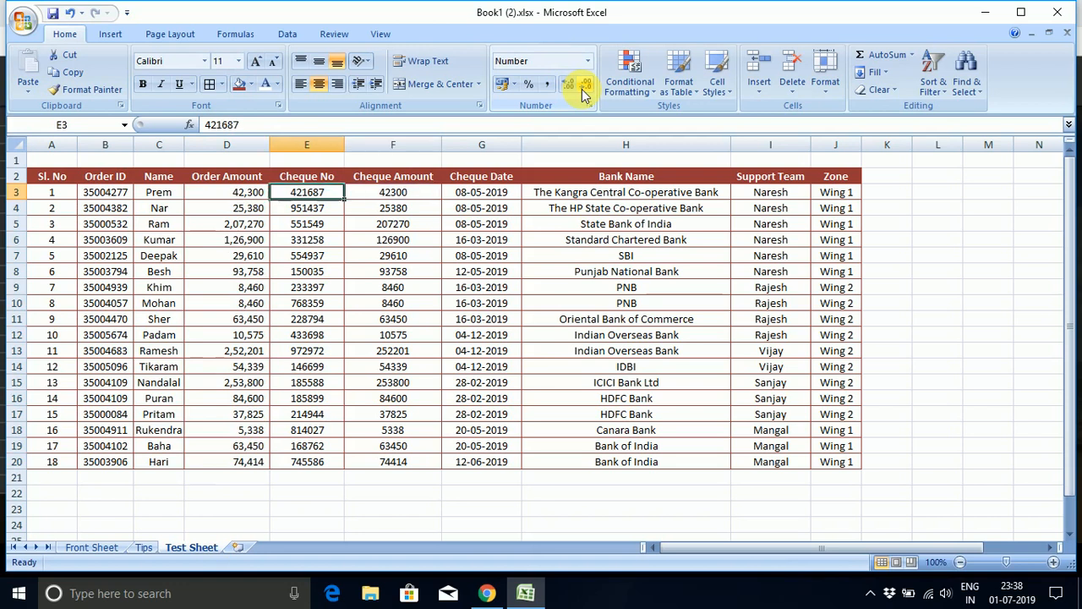
Format the Cheque Amount values in F3:F20 with the comma separator and no decimal places.
key(Right)
key(Right)
key(ctrl+shift+Down)
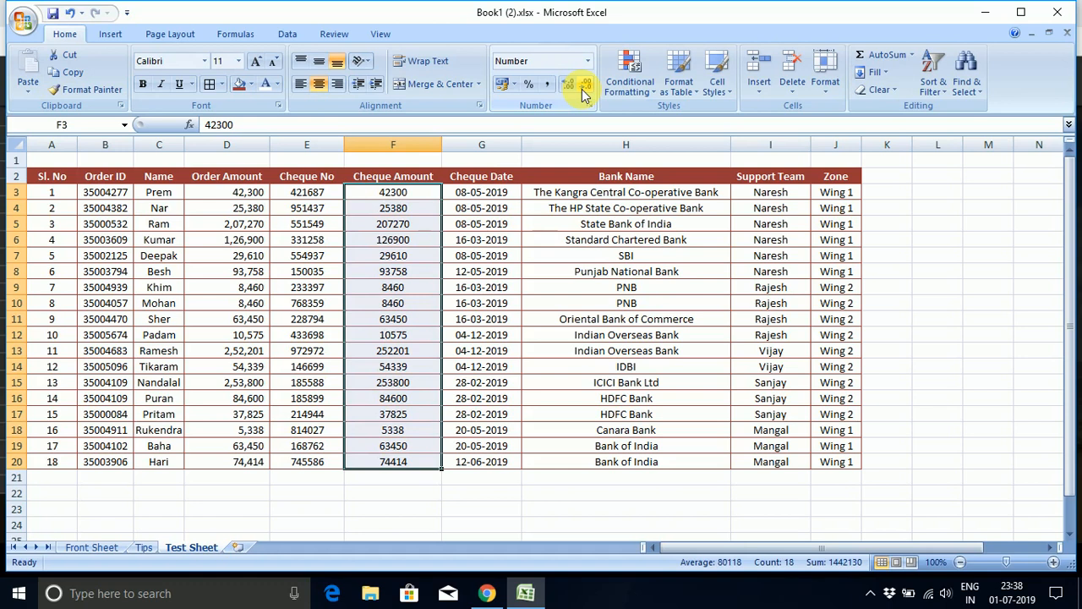
click(546, 83)
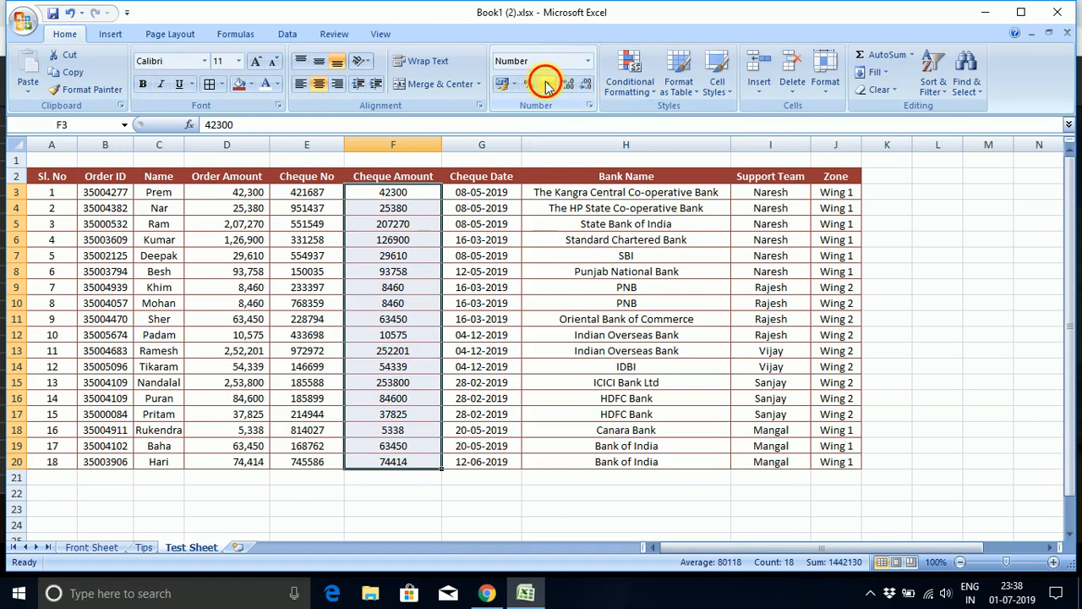
double_click(585, 87)
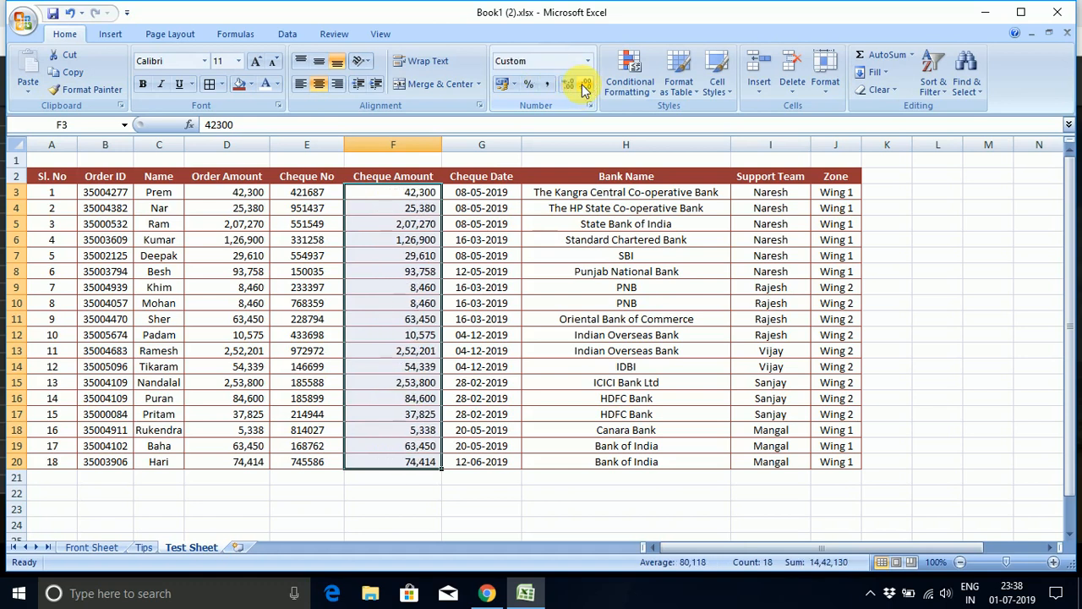
Right-align the Cheque No values in E3:E20.
key(Left)
key(ctrl+shift+Down)
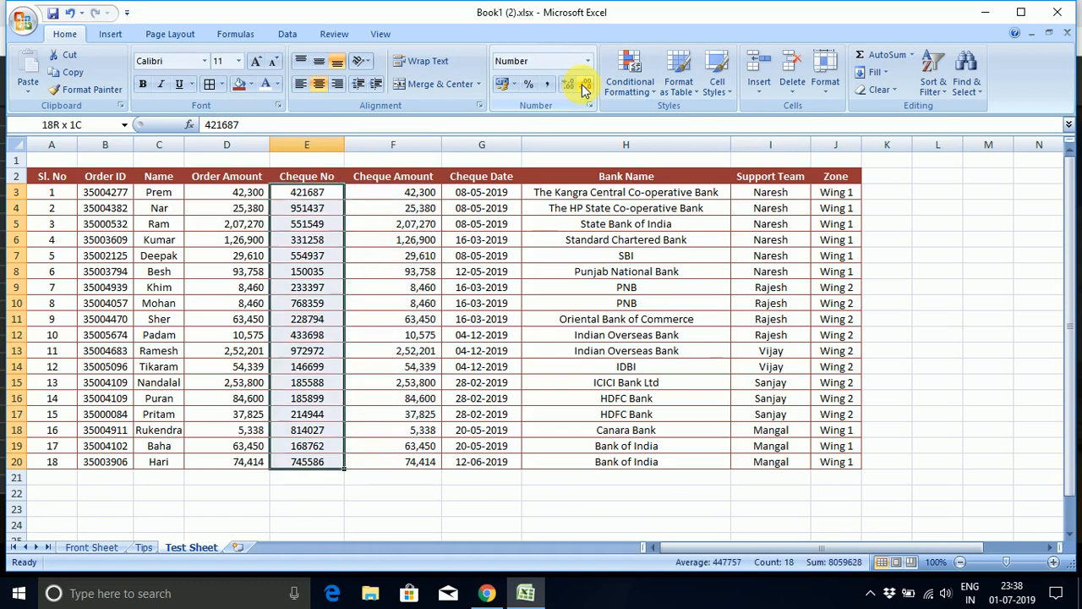
click(337, 86)
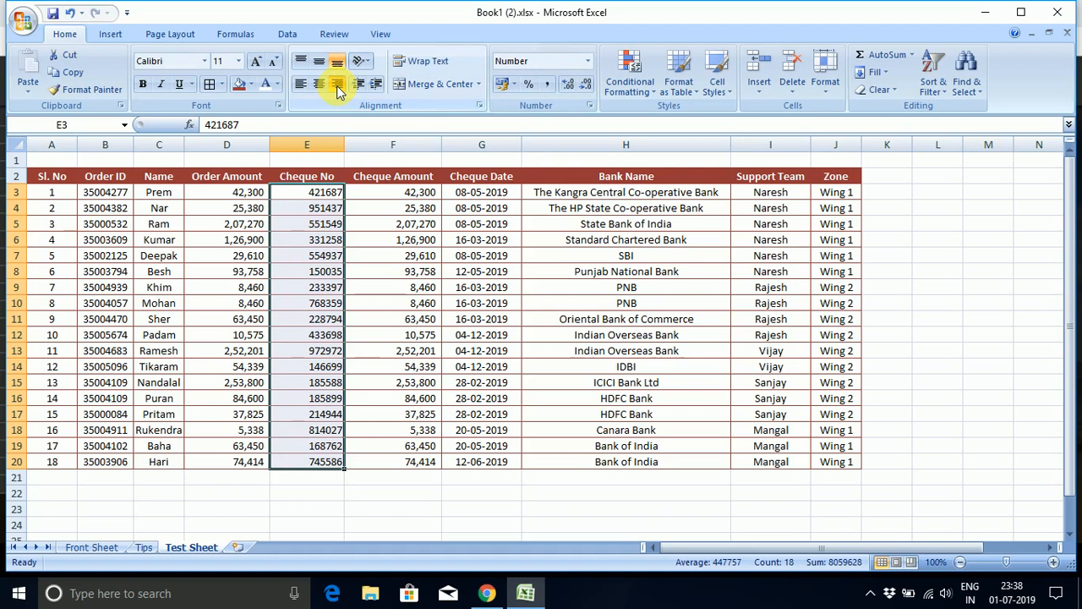
Left-align the entries of the Name column in C3:C20.
key(Left)
key(Left)
key(ctrl+shift+Down)
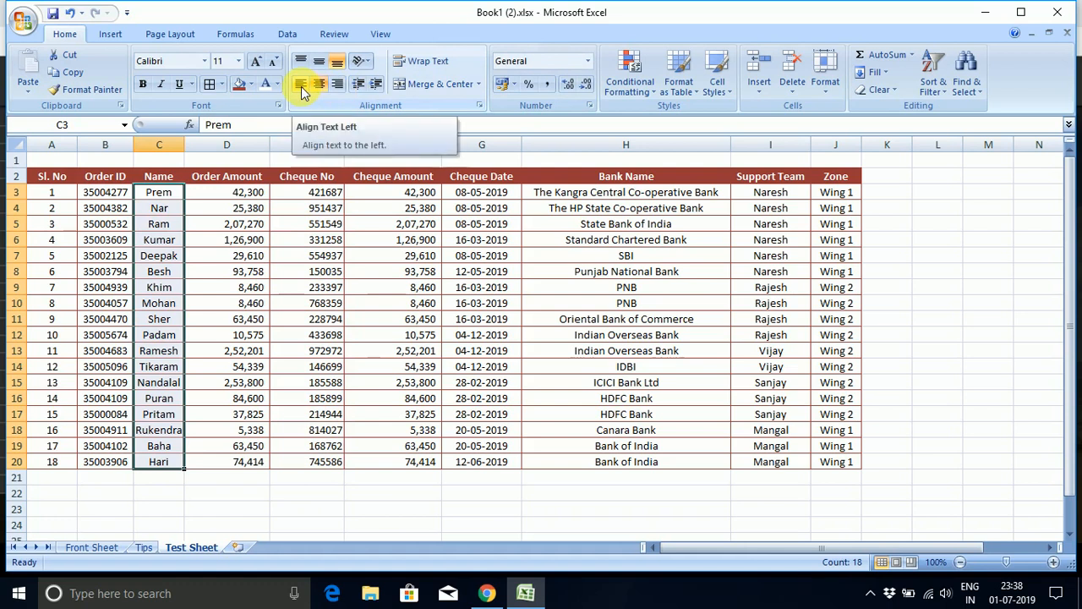
click(301, 85)
Left-align the Bank Name, Support Team and Zone entries in H3:J20.
key(Right)
key(ctrl+Right)
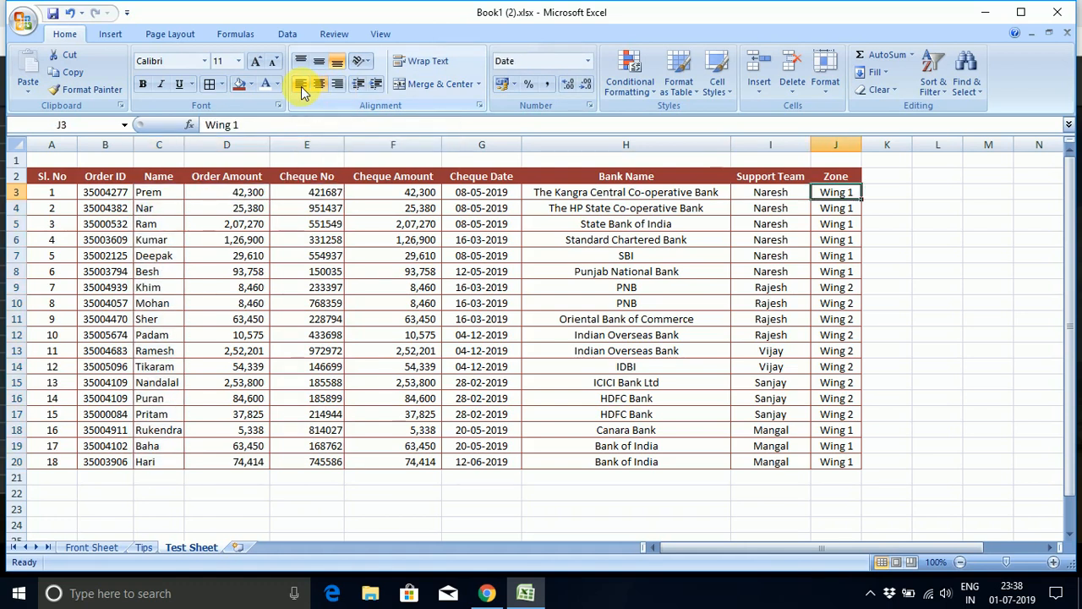
key(Left)
key(Left)
key(shift+Right)
key(shift+Right)
key(ctrl+shift+Down)
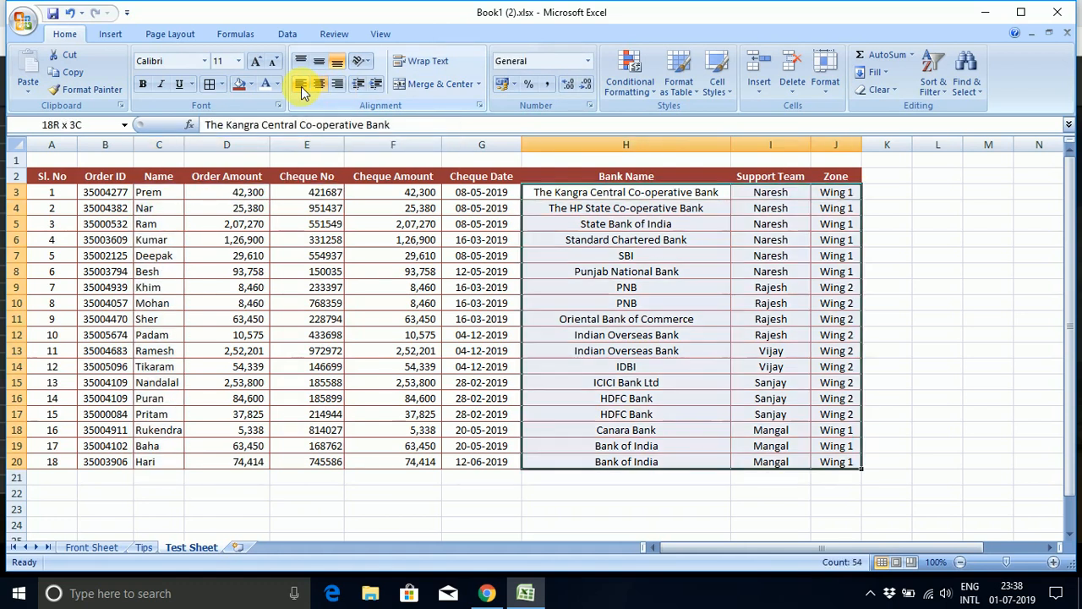
click(301, 85)
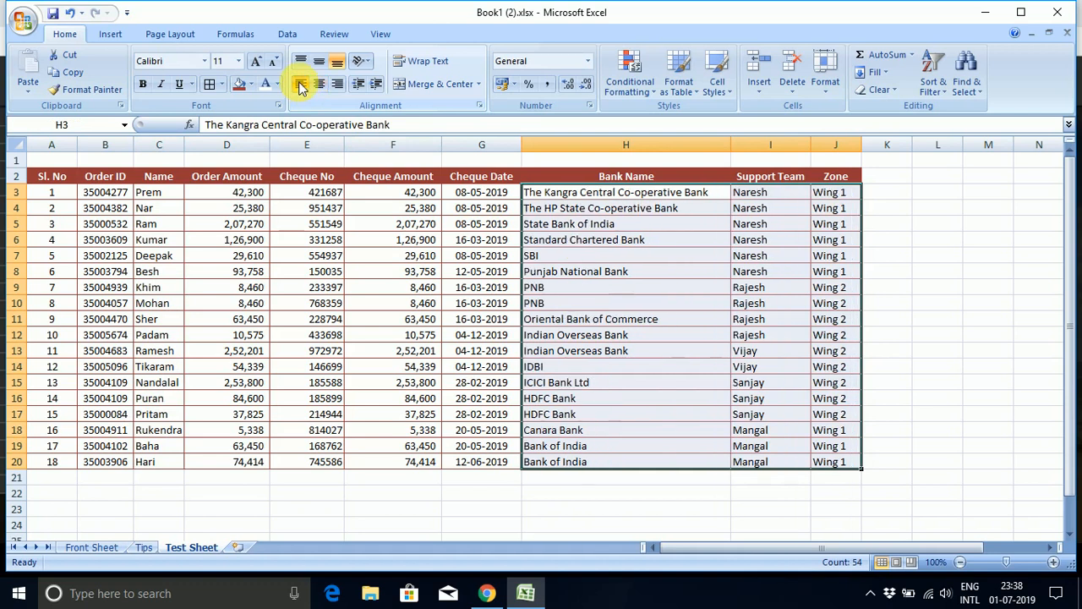
Left-align the Order ID values in B3:B20.
key(Up)
key(Left)
key(Left)
key(Down)
key(Right)
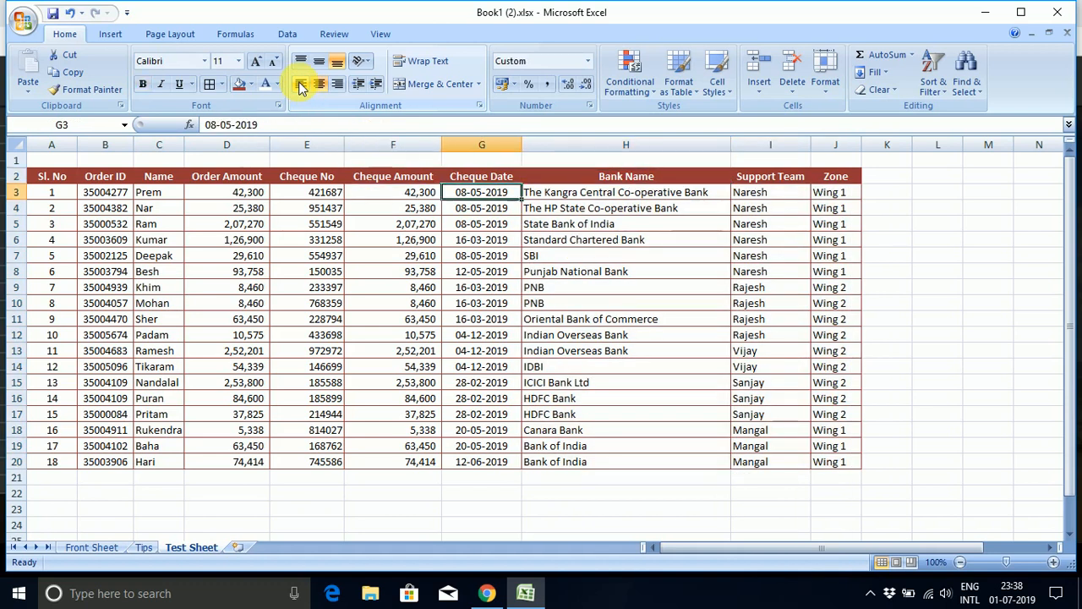
key(Left)
key(Left)
key(Left)
key(Left)
key(Left)
key(ctrl+shift+Down)
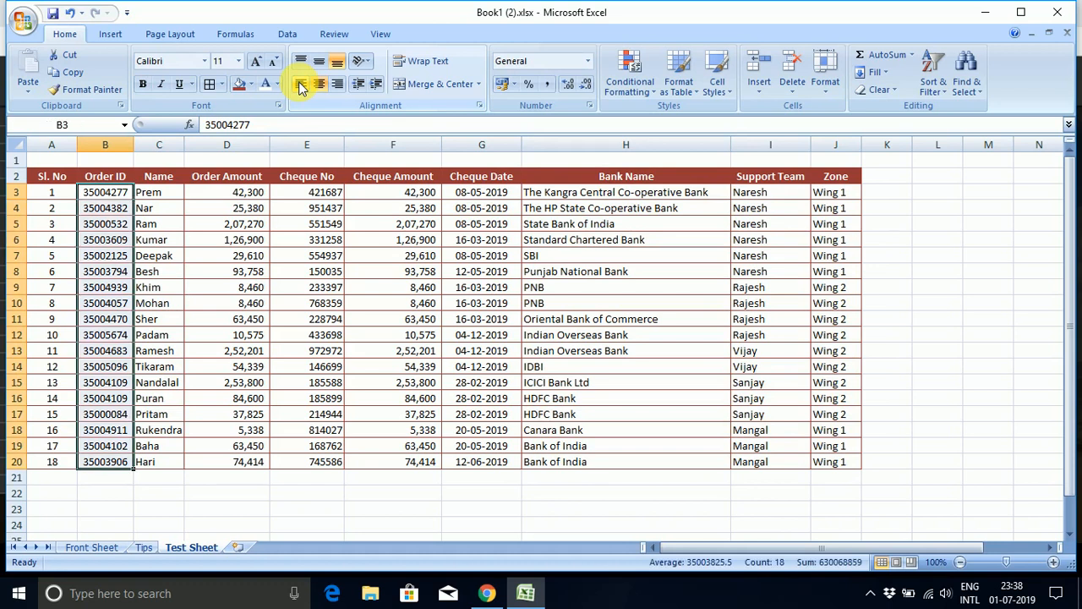
click(301, 86)
Left-align the serial numbers in A3:A20 and autofit the width of column A.
key(Left)
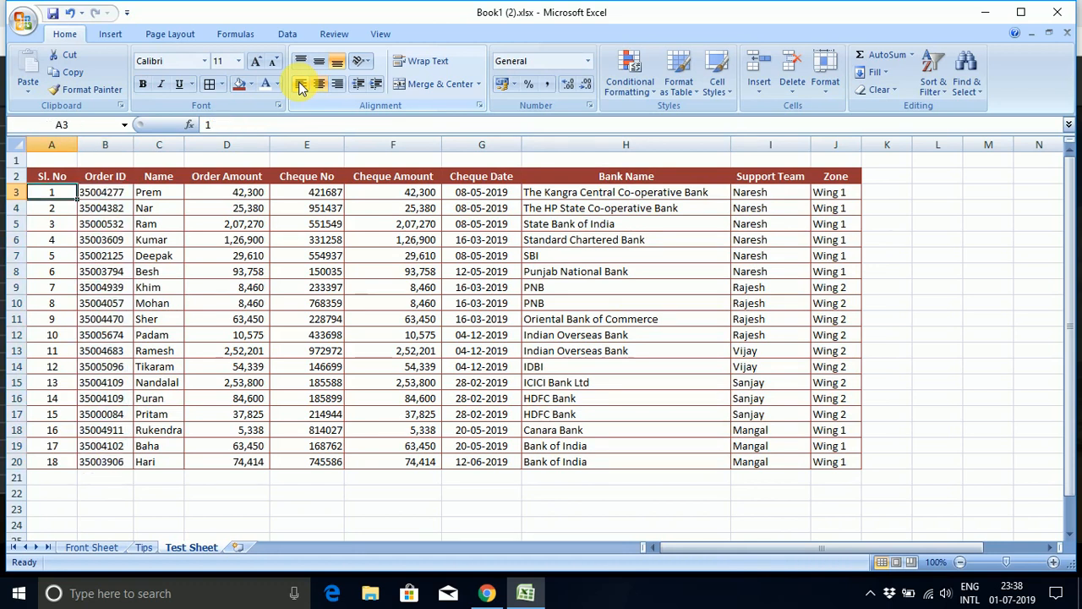
key(Up)
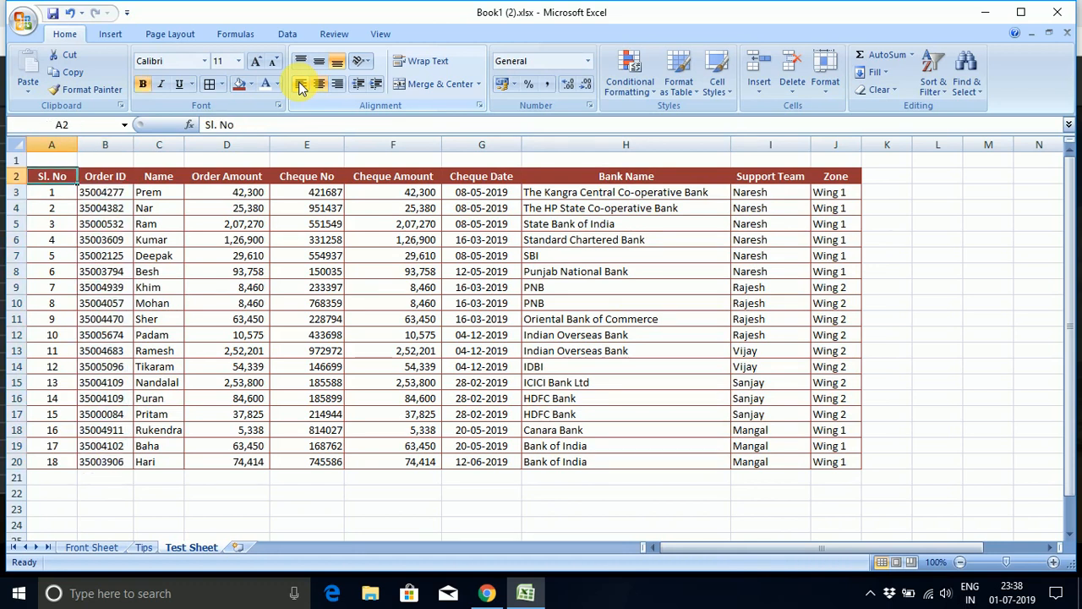
key(ctrl+shift+Down)
key(Down)
key(ctrl+shift+Down)
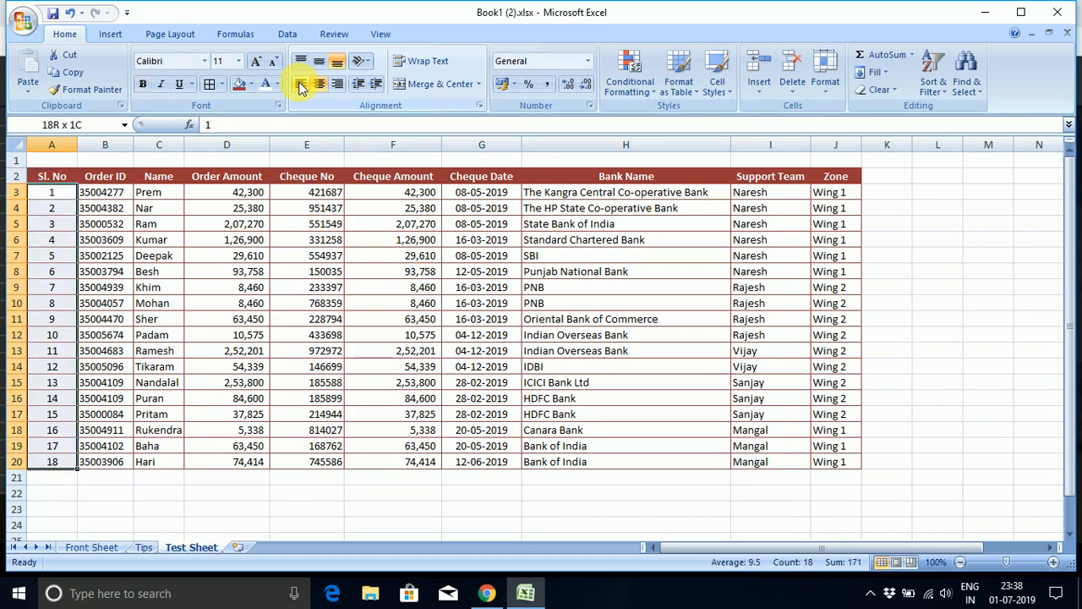
click(301, 85)
key(Up)
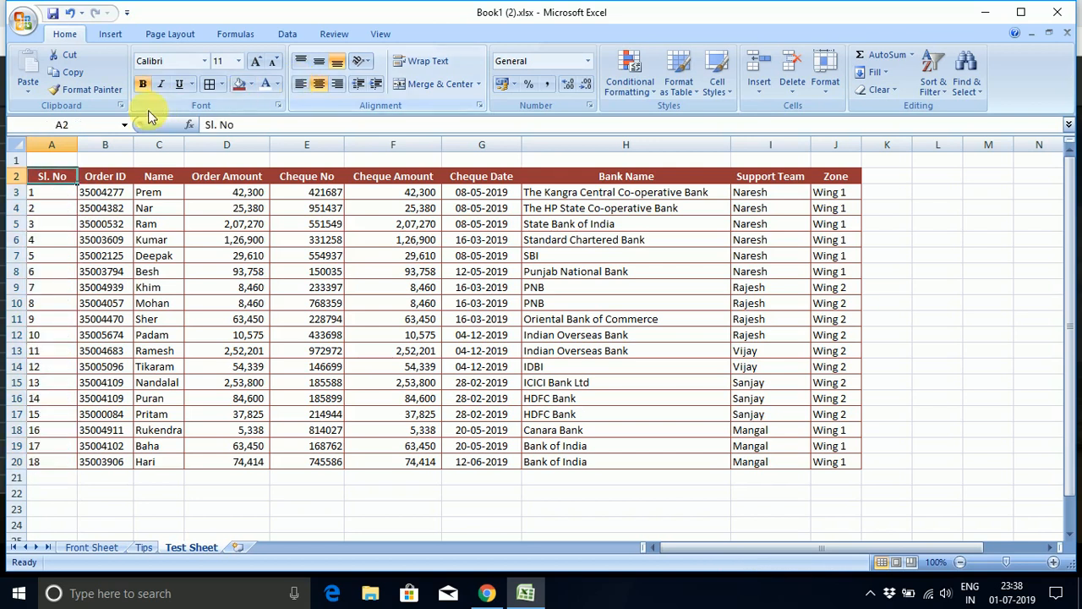
double_click(77, 145)
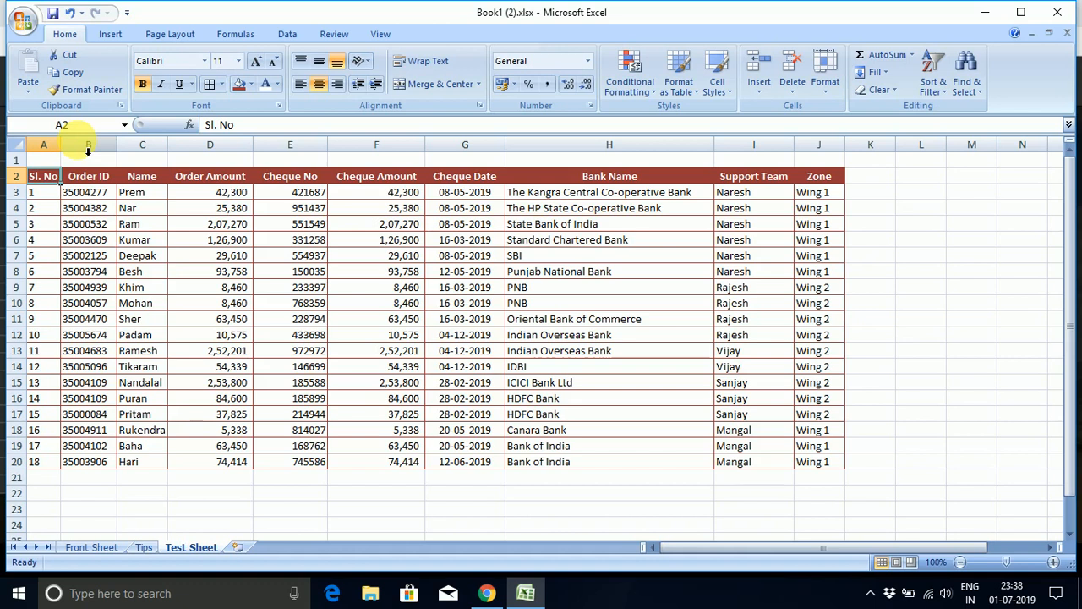
Enter the reference note "Note :Amounts in Absolute Numbers" in A22 below the table.
key(Down)
key(Down)
key(Down)
key(Down)
key(Down)
key(Down)
key(Down)
key(Down)
key(Down)
key(Down)
key(Down)
key(Down)
key(Down)
key(Down)
key(Down)
key(Down)
key(Down)
key(Down)
key(Down)
key(Down)
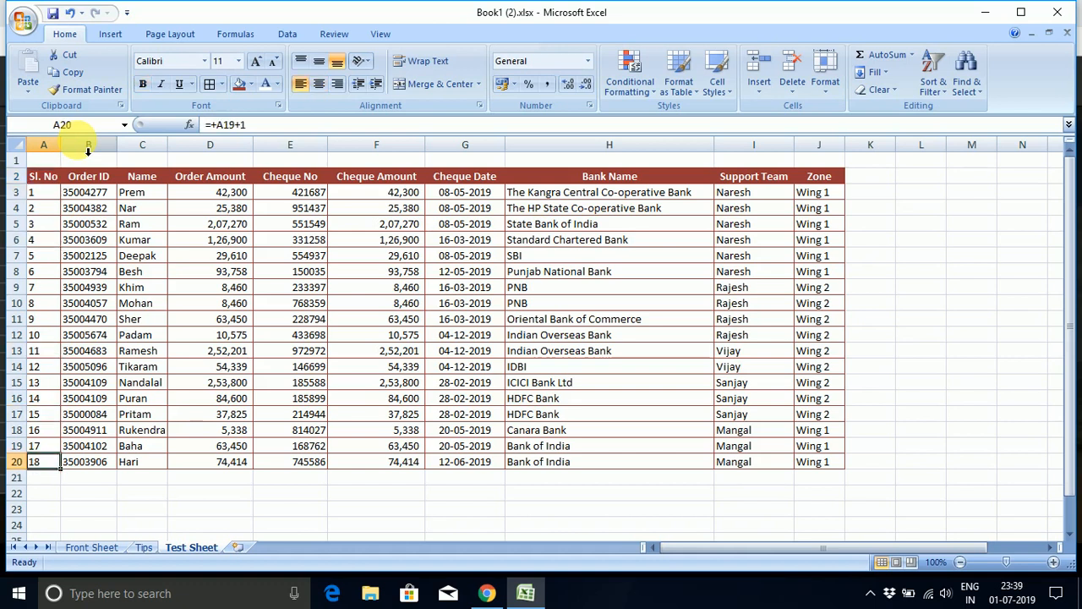
text(Note)
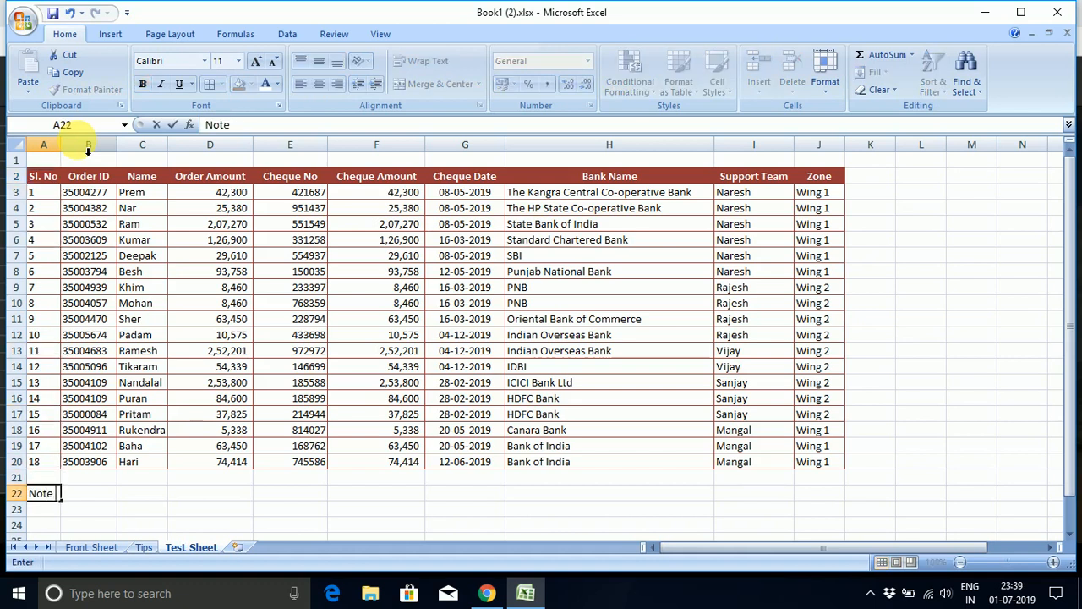
text( :)
text(Amounts in Absolute N)
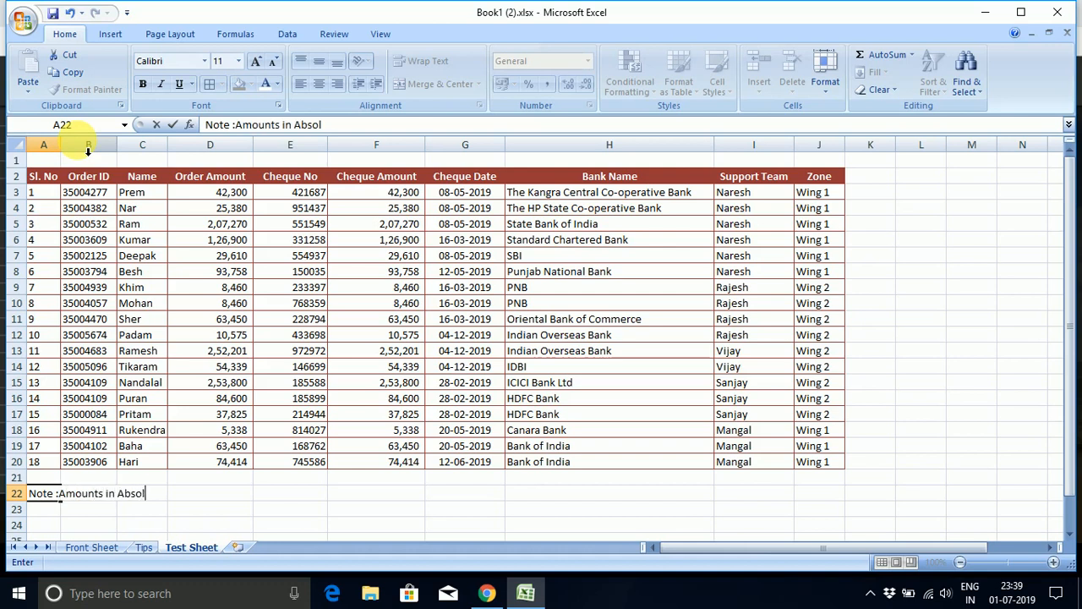
text(ers)
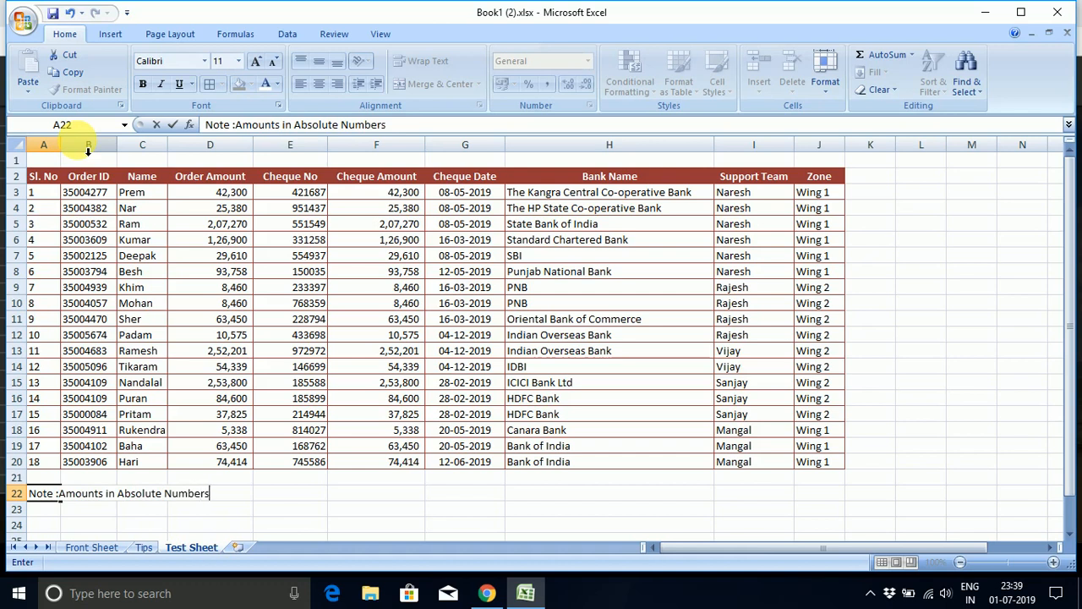
key(Return)
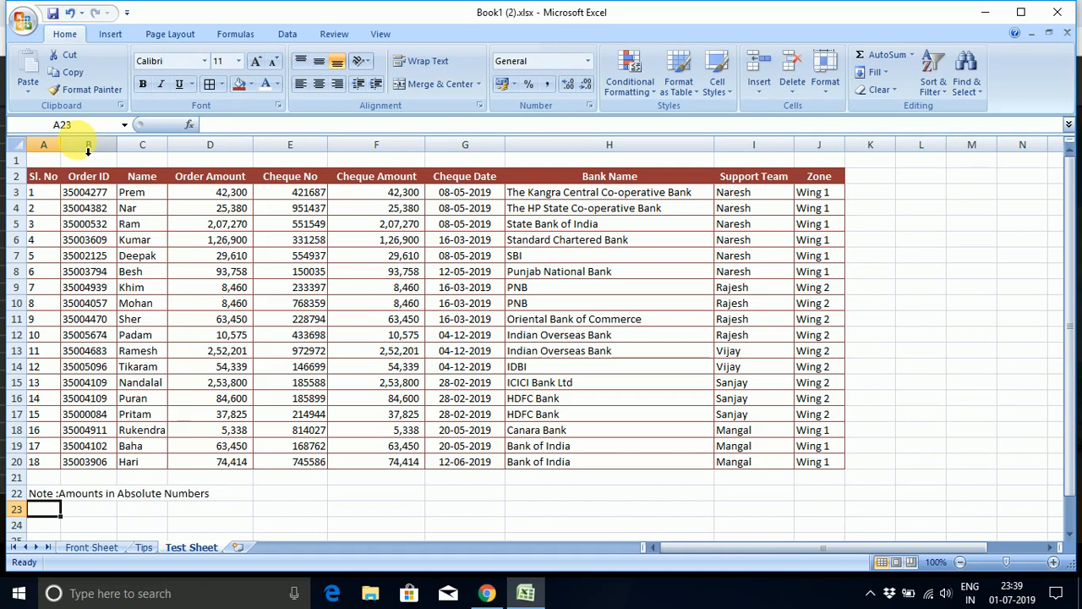
On the Tips sheet, mark the first tip by entering YES beside it in M5.
key(ctrl+Page_Up)
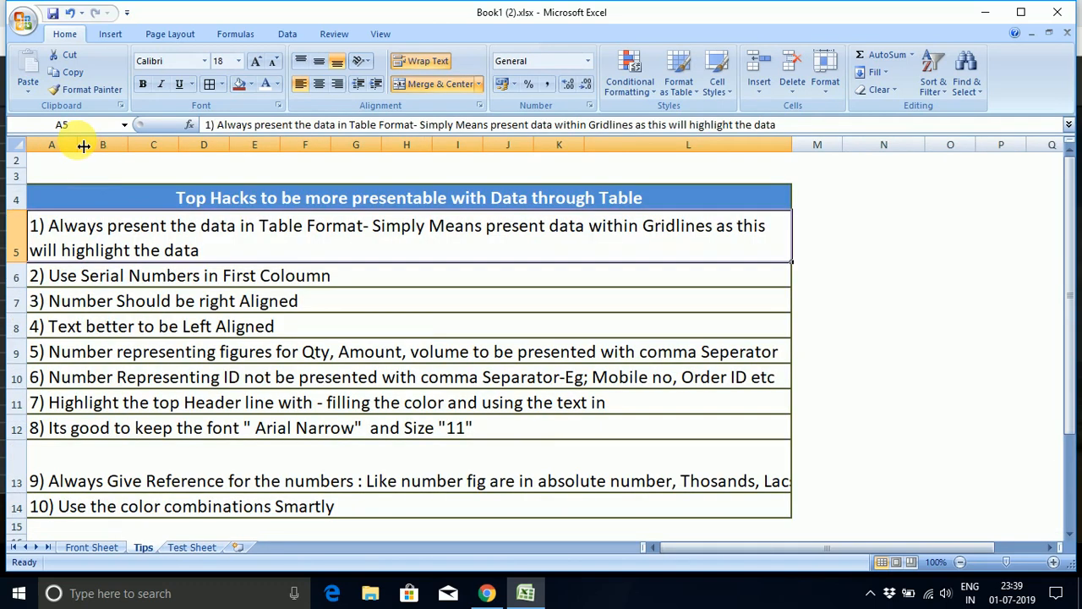
key(Right)
key(Right)
key(Left)
text(YE)
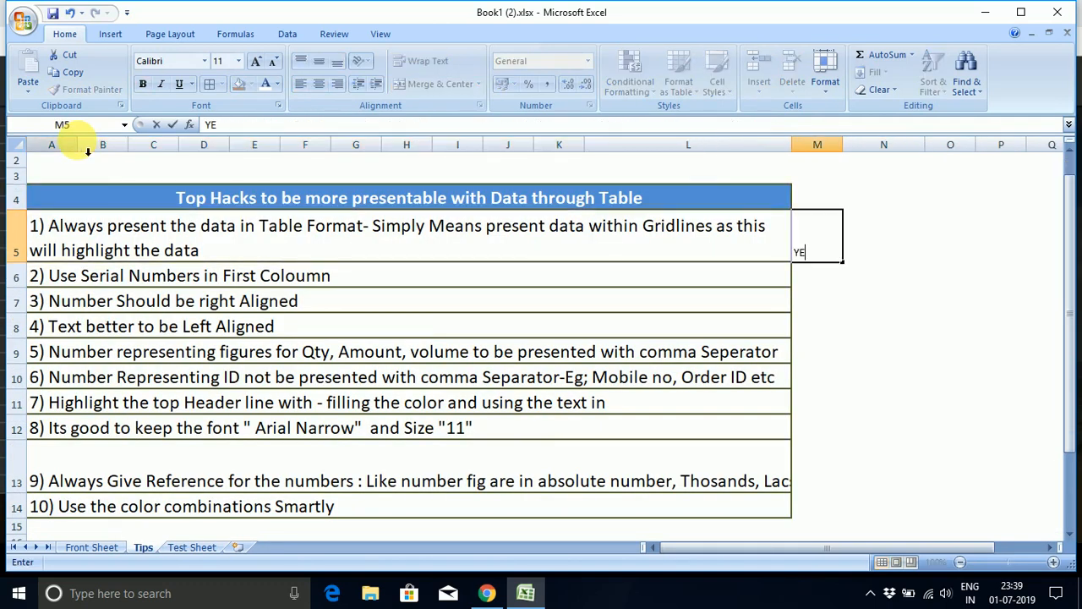
text(S)
key(Return)
key(Up)
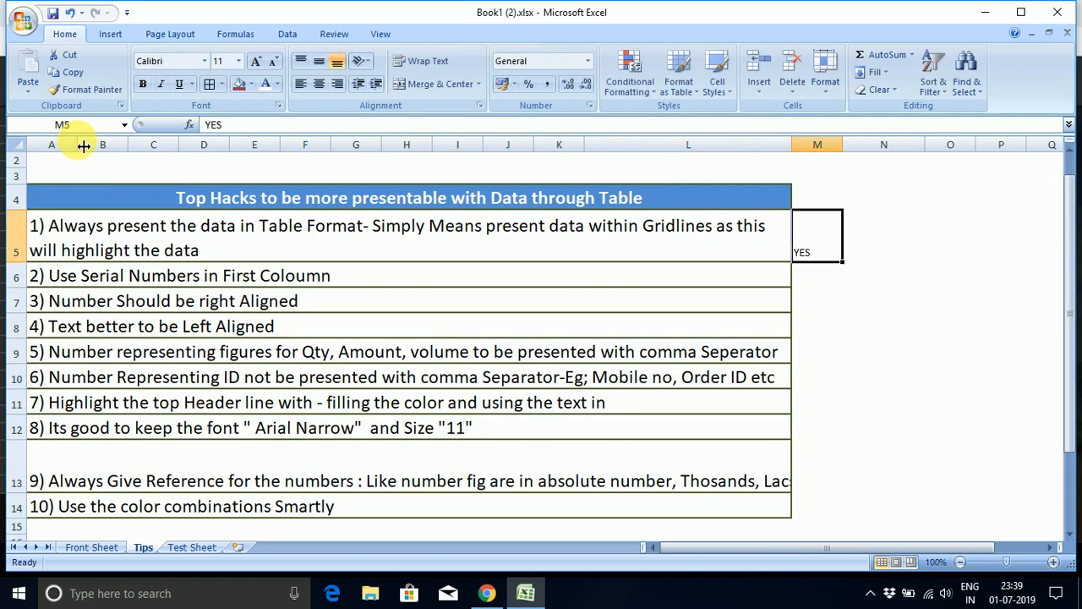
Fill the YES mark down from M5 to M6 and M7 for tips 2 and 3.
key(shift+Down)
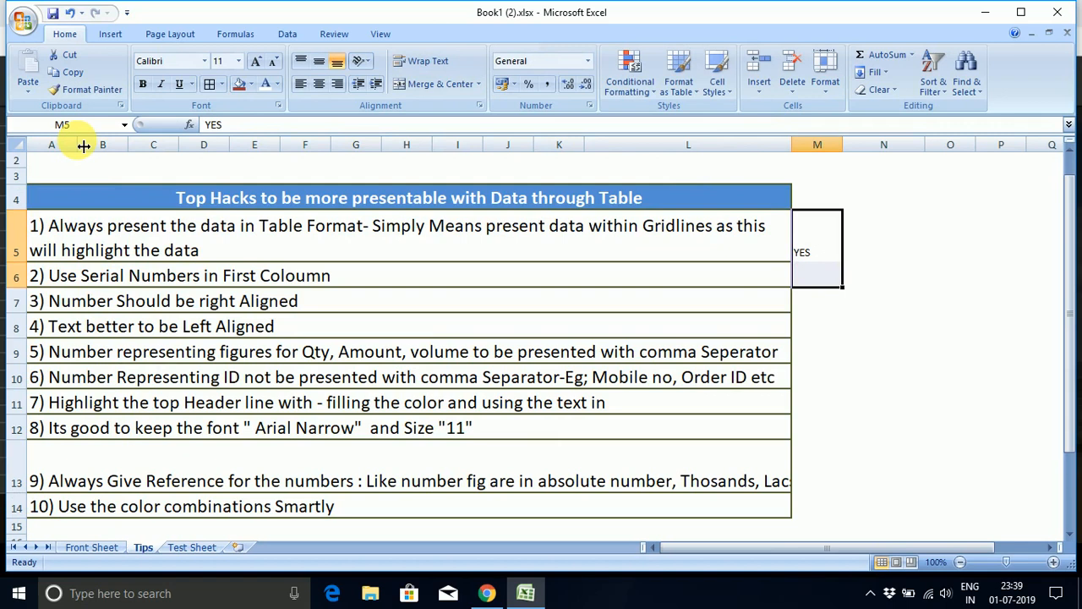
key(ctrl+d)
key(Down)
key(shift+Down)
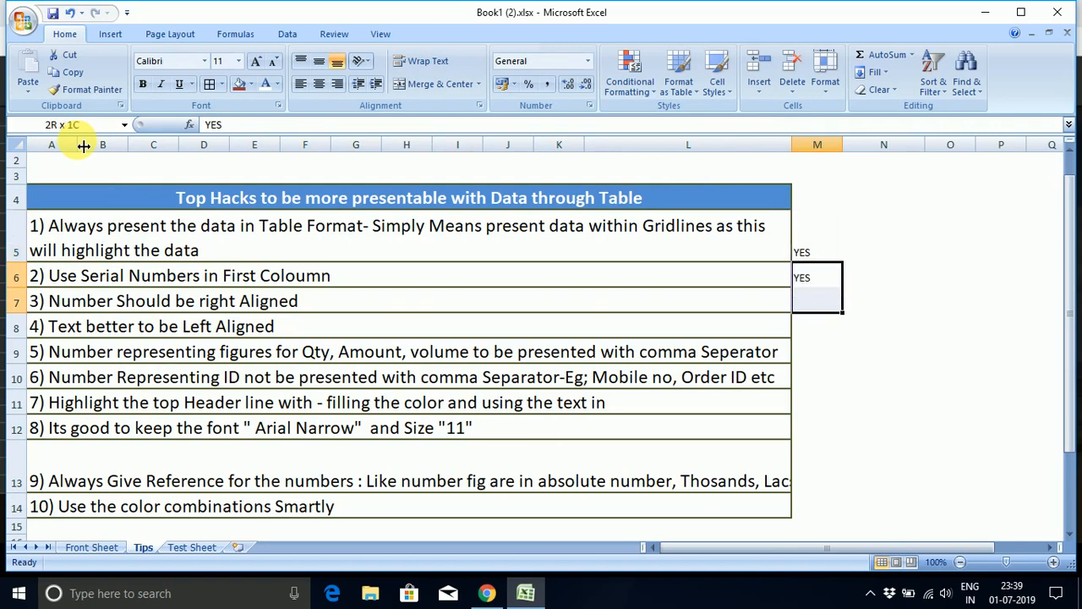
key(ctrl+d)
Fill the YES mark down from M7 through M10 for tips 4, 5 and 6.
key(Down)
key(Down)
key(Down)
key(Left)
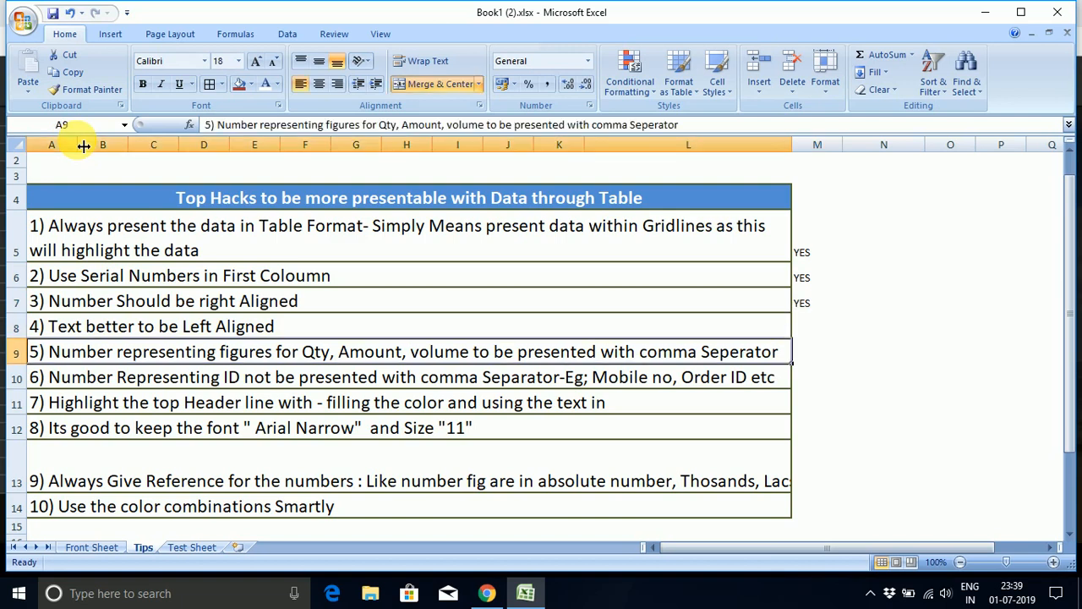
key(Right)
key(Up)
key(Up)
key(shift+Down)
key(shift+Down)
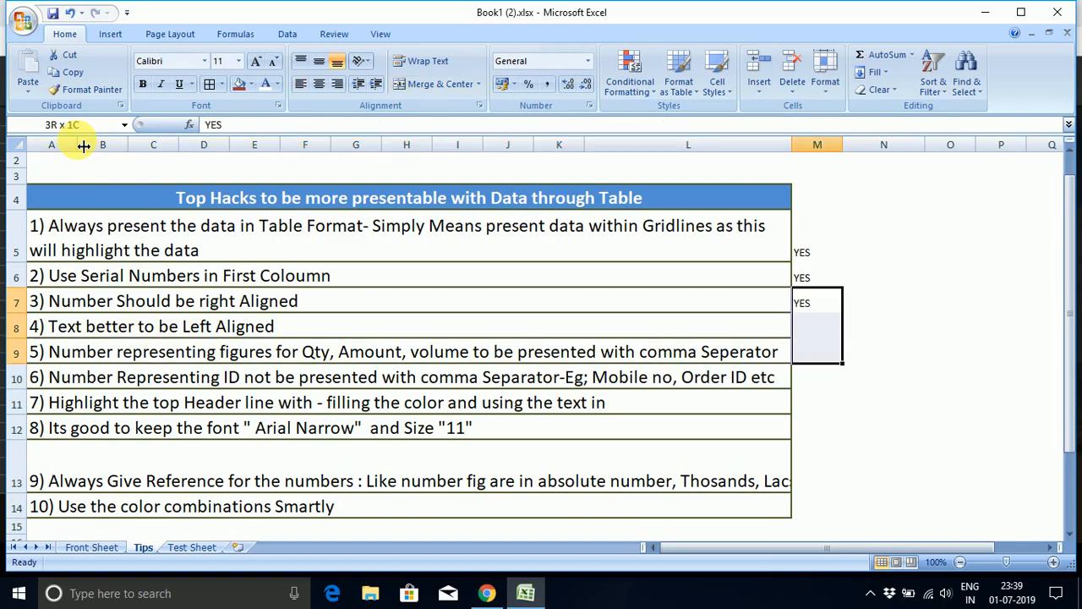
key(shift+Down)
key(ctrl+d)
Fill the YES mark from M10 into M11 for tip 7 on highlighting the header line.
key(Down)
key(Down)
key(Down)
key(Down)
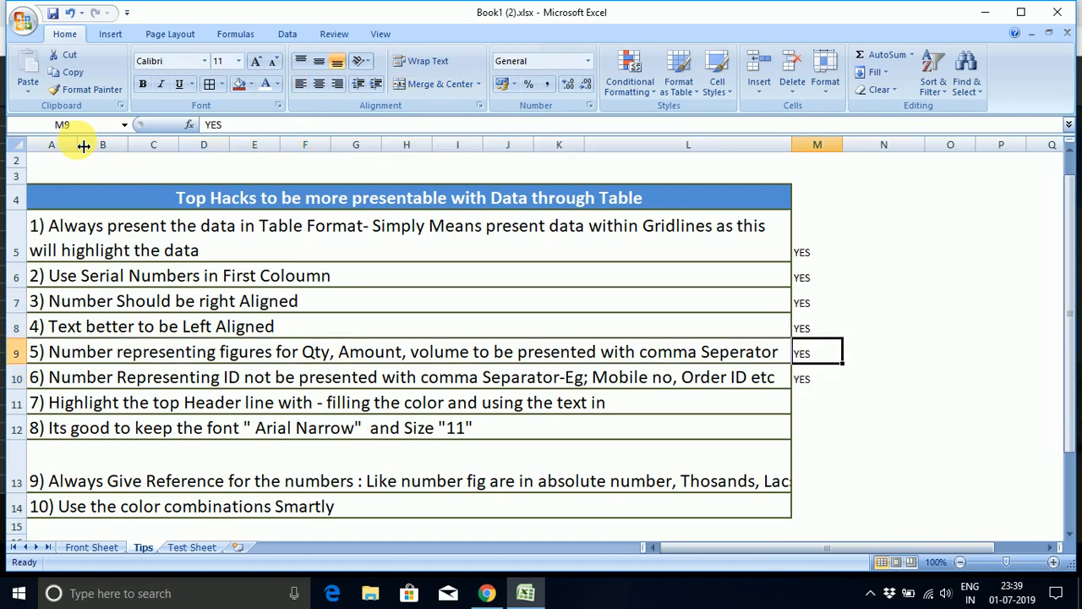
key(Left)
key(Right)
key(shift+Up)
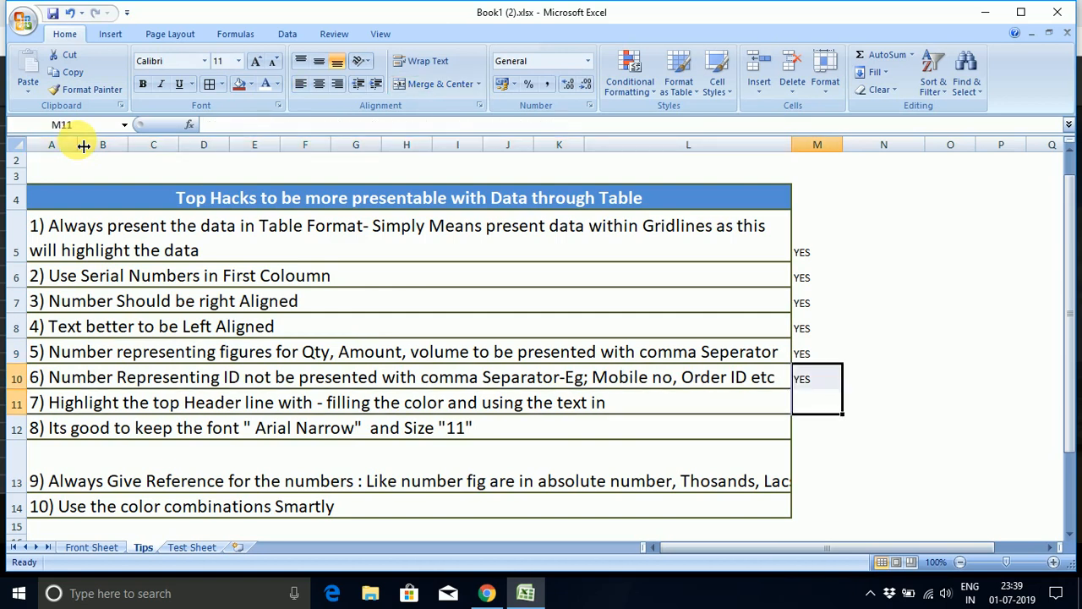
key(ctrl+d)
key(Down)
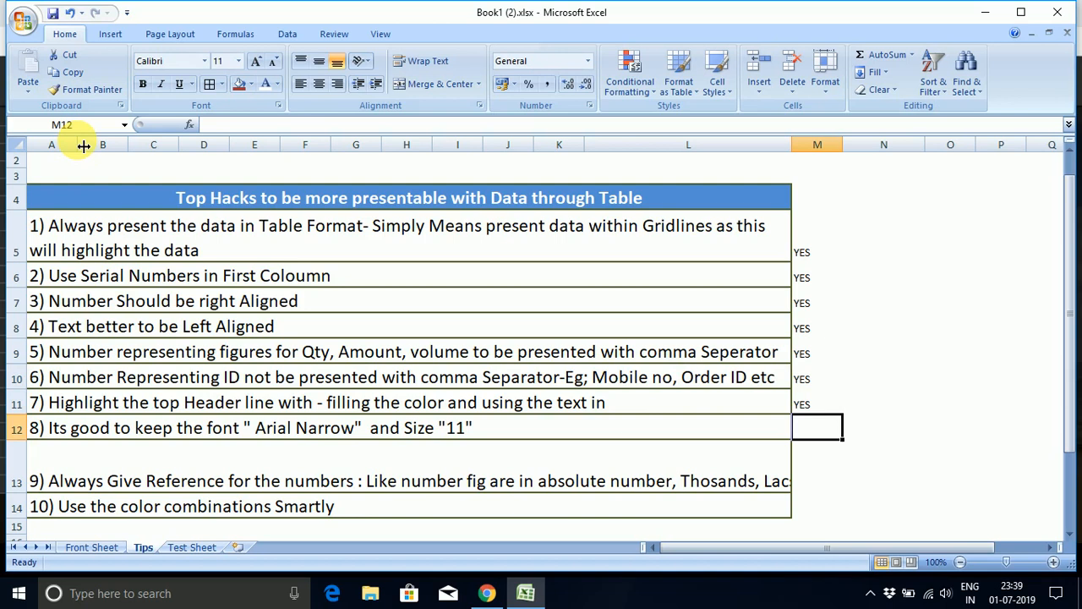
On the Test Sheet, change the font of the whole table A2:J20 to Arial Narrow.
key(ctrl+Page_Down)
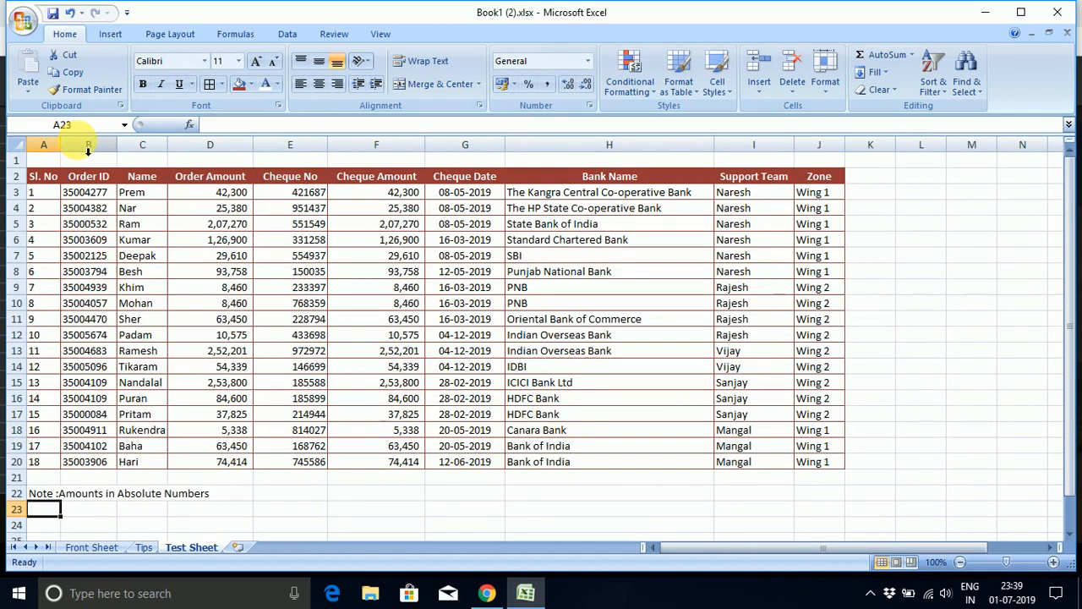
key(ctrl+Up)
key(ctrl+Up)
key(ctrl+Up)
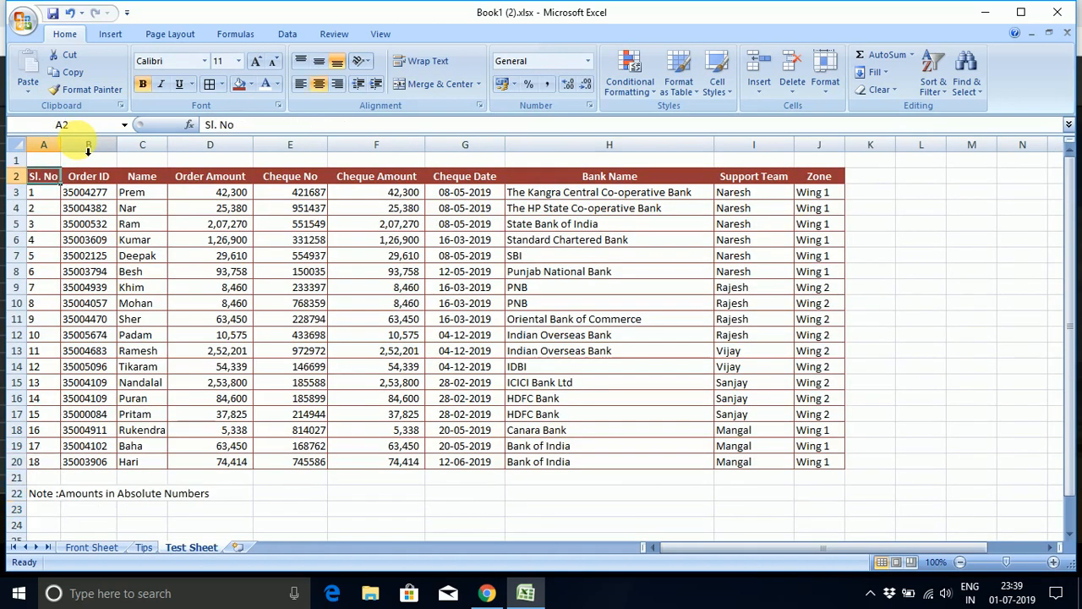
key(ctrl+shift+Right)
key(ctrl+shift+Down)
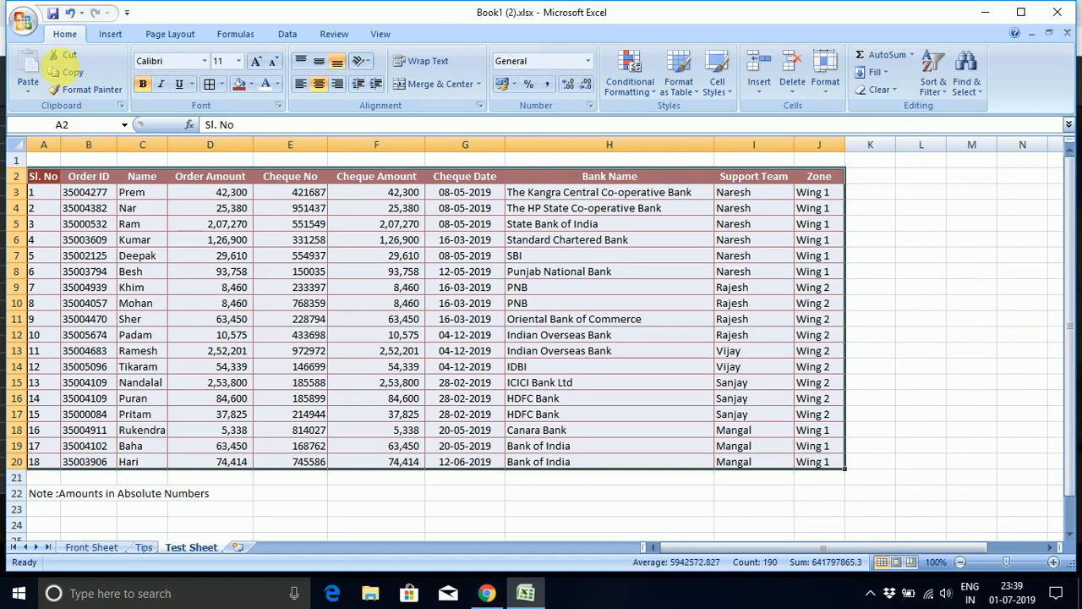
click(205, 61)
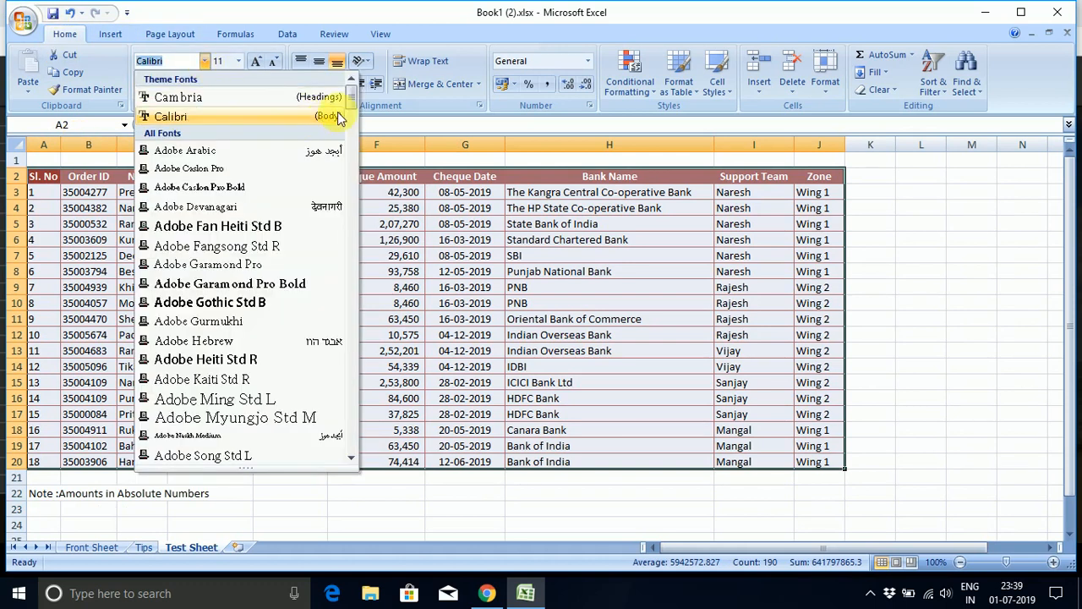
drag(351, 105, 357, 113)
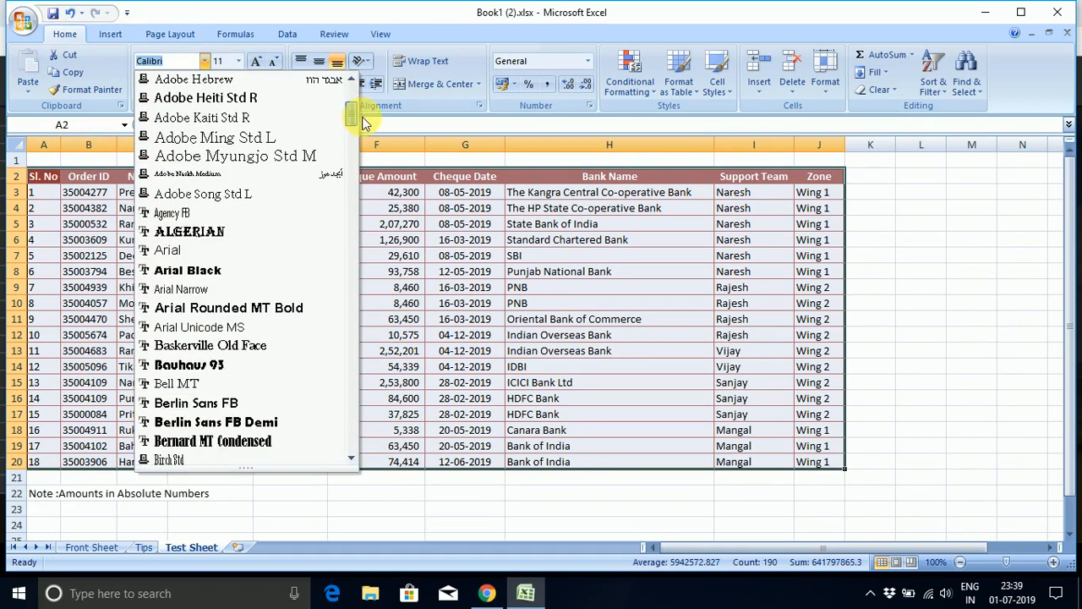
click(215, 285)
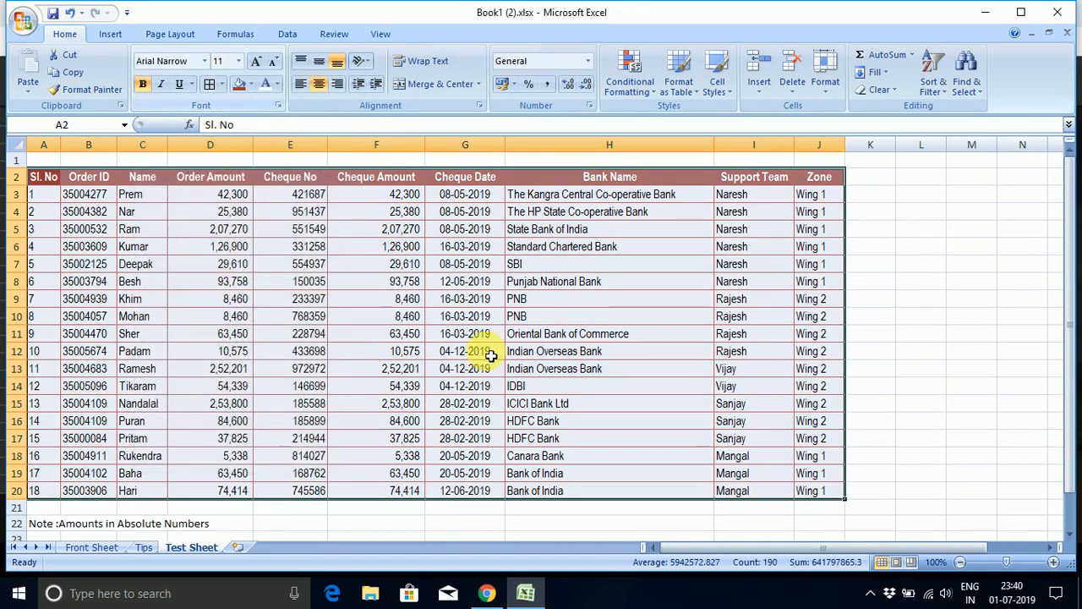
key(Down)
key(Up)
key(Right)
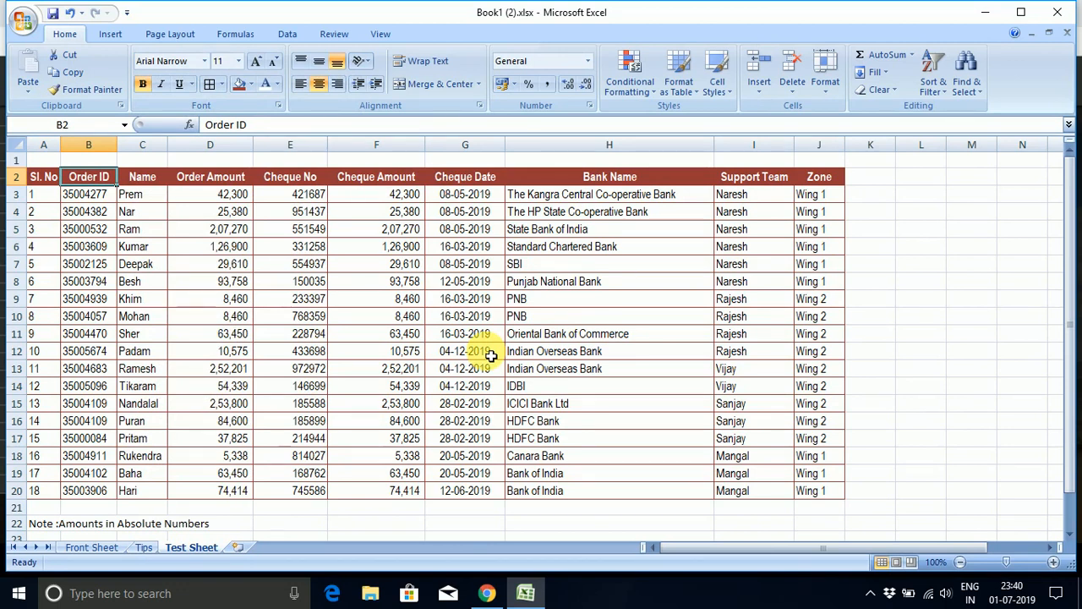
On the Tips sheet, mark tip 8 about the font with YES in M12.
key(ctrl+Page_Up)
text(YES)
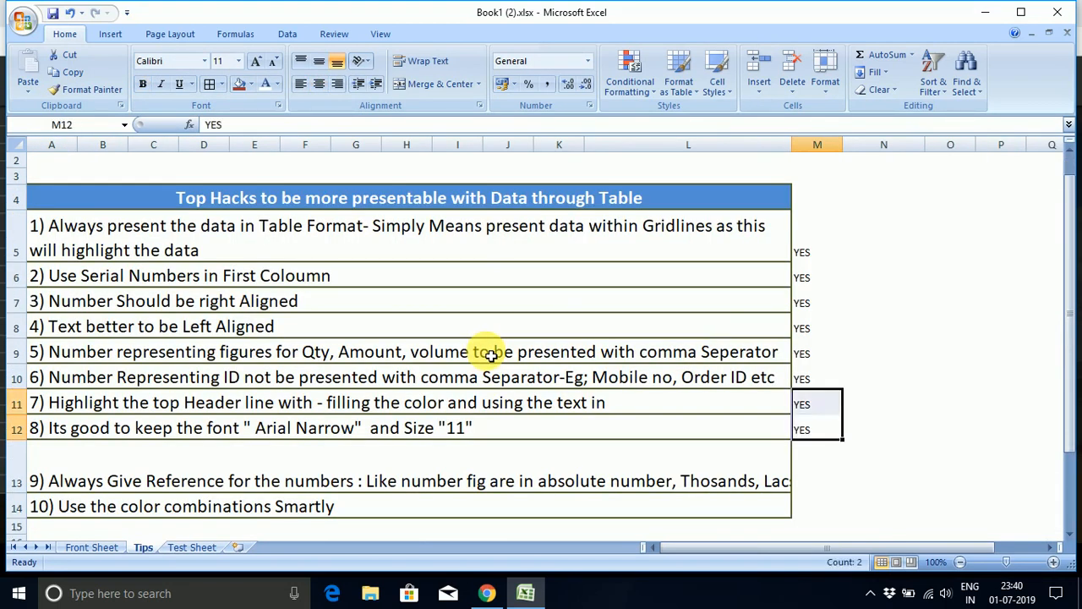
key(Return)
key(Home)
key(Right)
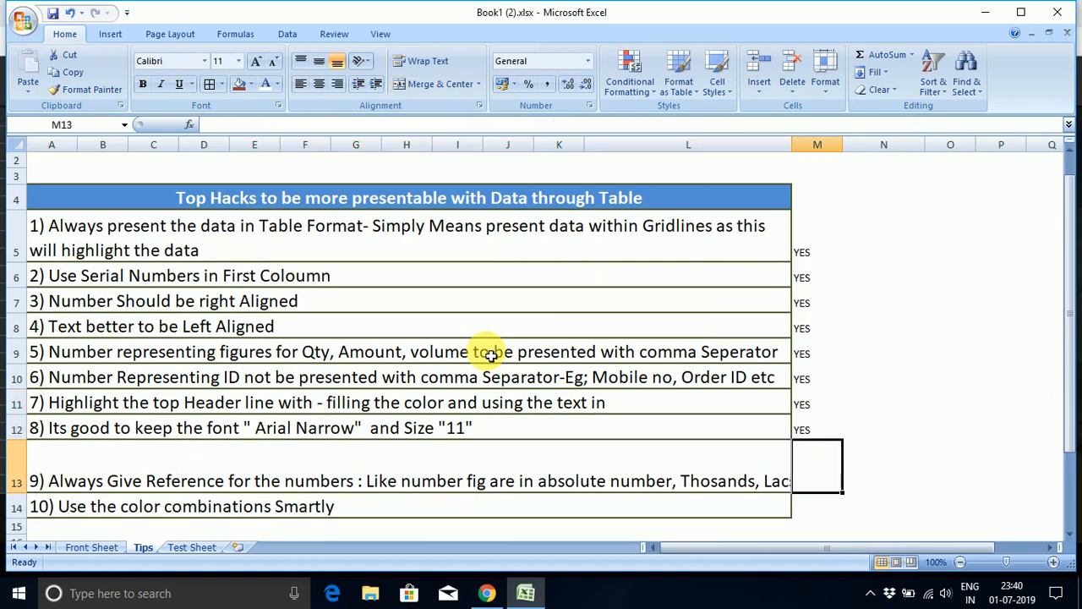
Fill the YES mark down from M12 into M13 and M14 for tips 9 and 10.
key(shift+Up)
key(ctrl+d)
key(Down)
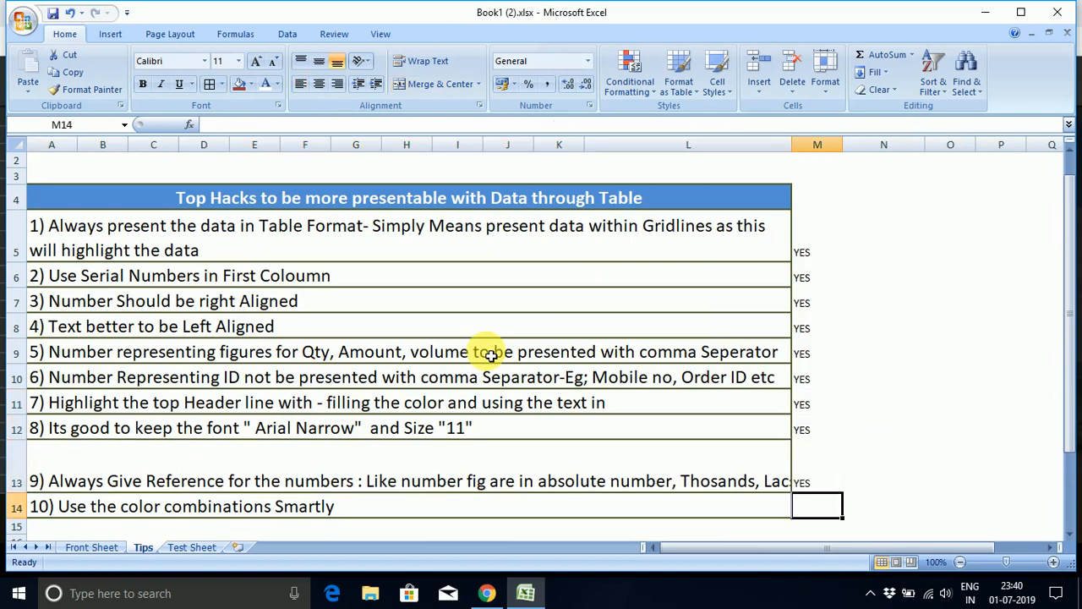
key(shift+Up)
key(ctrl+d)
key(shift+Down)
Review the formatted table on the Test Sheet against the checklist on the Tips sheet, ending at the Sl. No header cell.
key(ctrl+Page_Down)
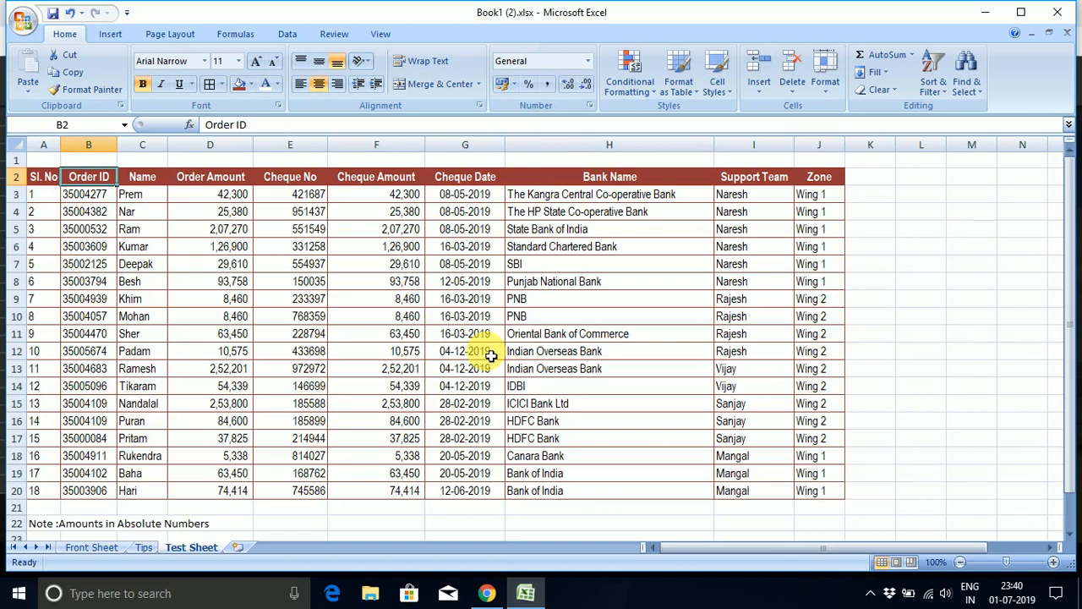
key(ctrl+Page_Up)
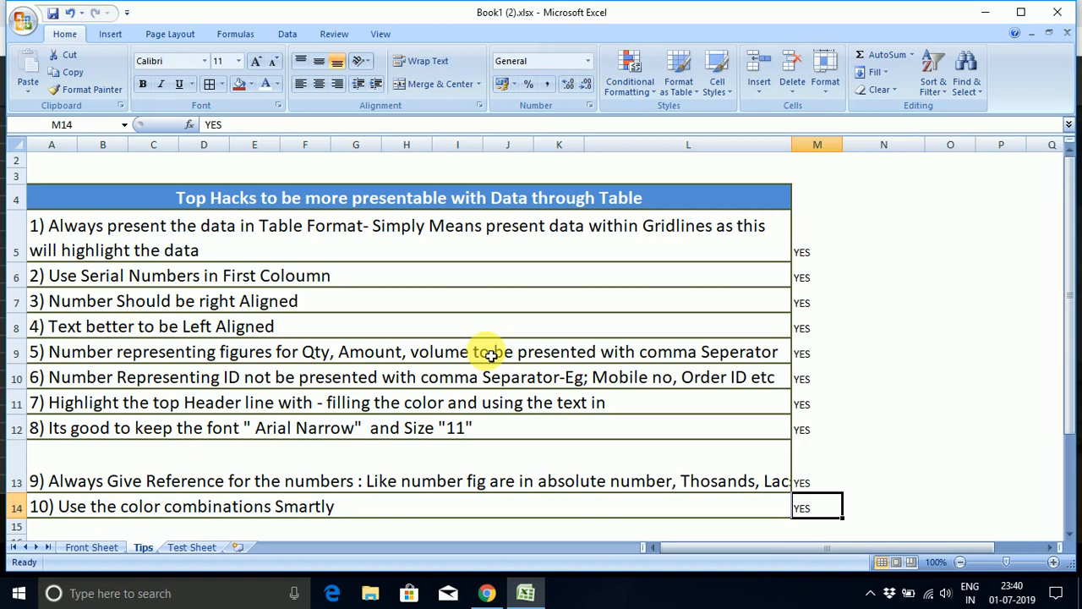
key(ctrl+Page_Down)
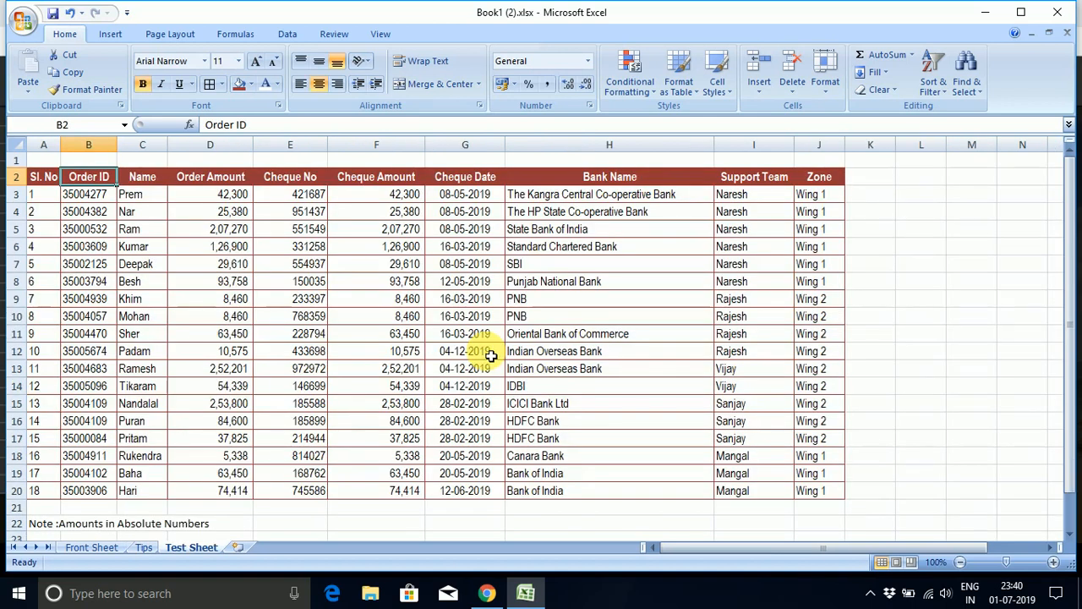
key(Left)
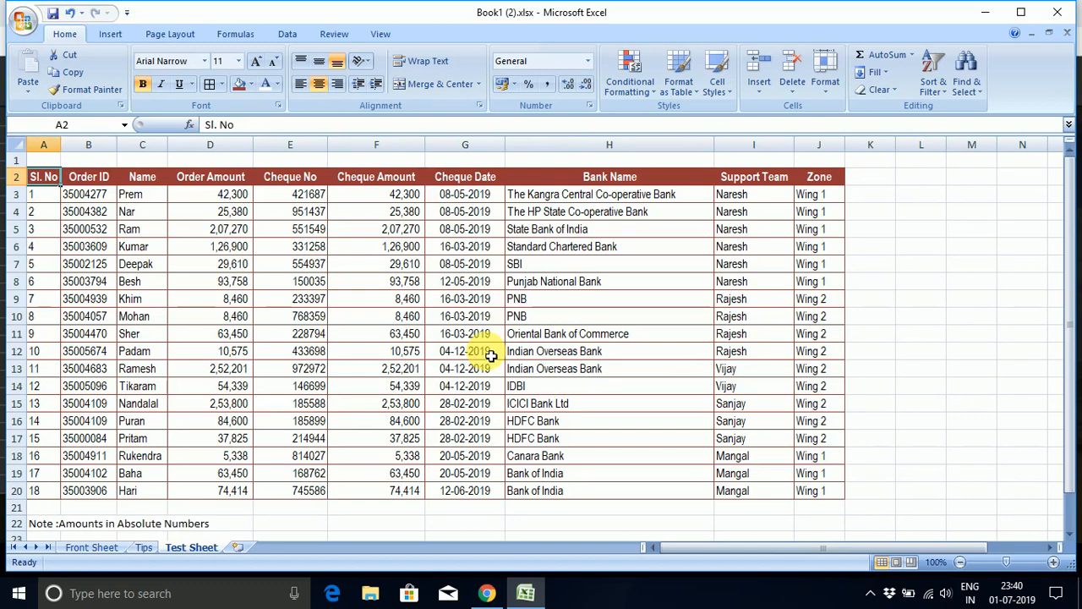